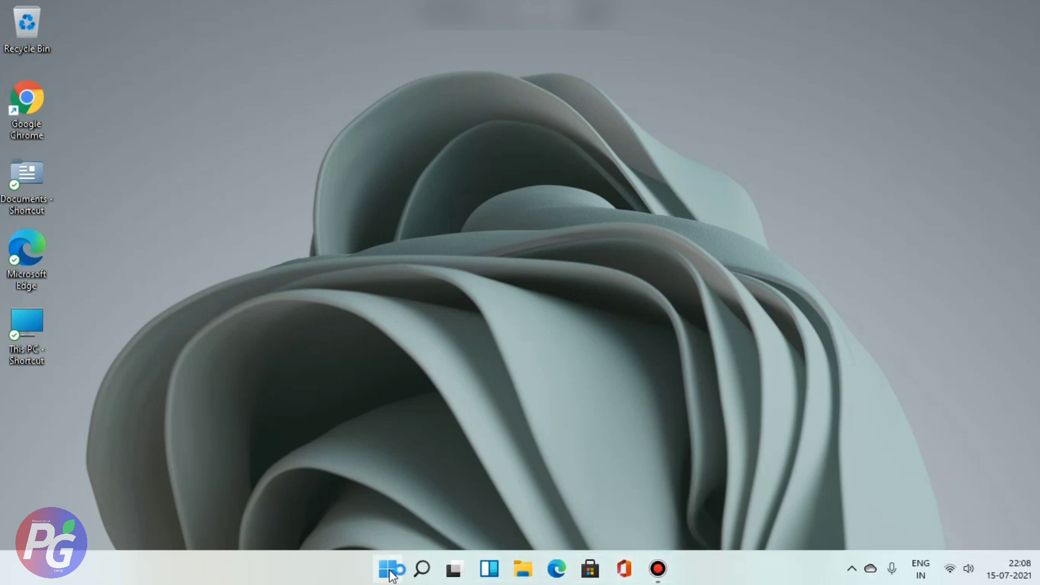
# - Look through the Start menu's full list of installed apps and its power options
pyautogui.click(397, 561)
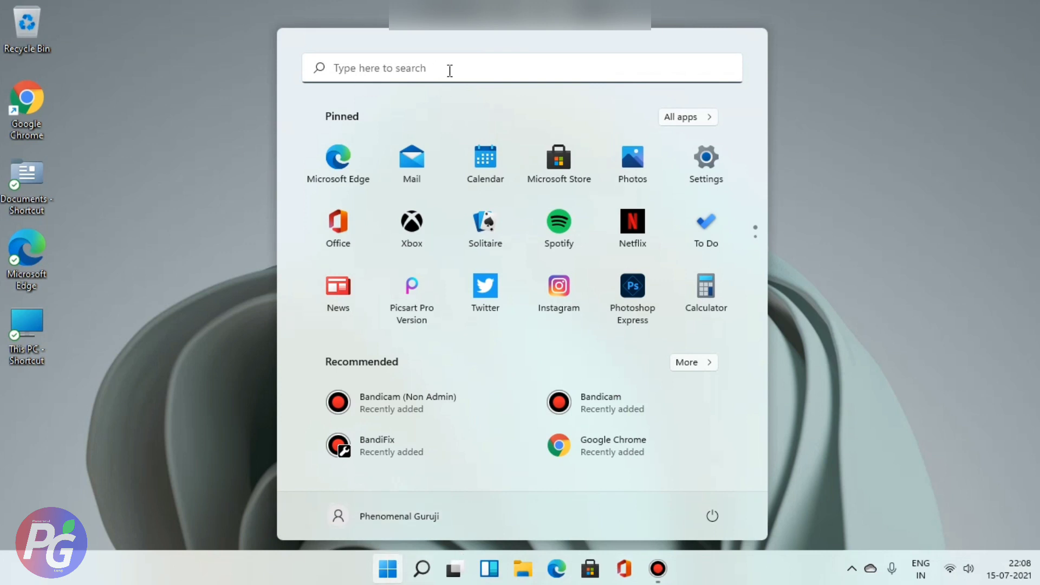
pyautogui.click(686, 118)
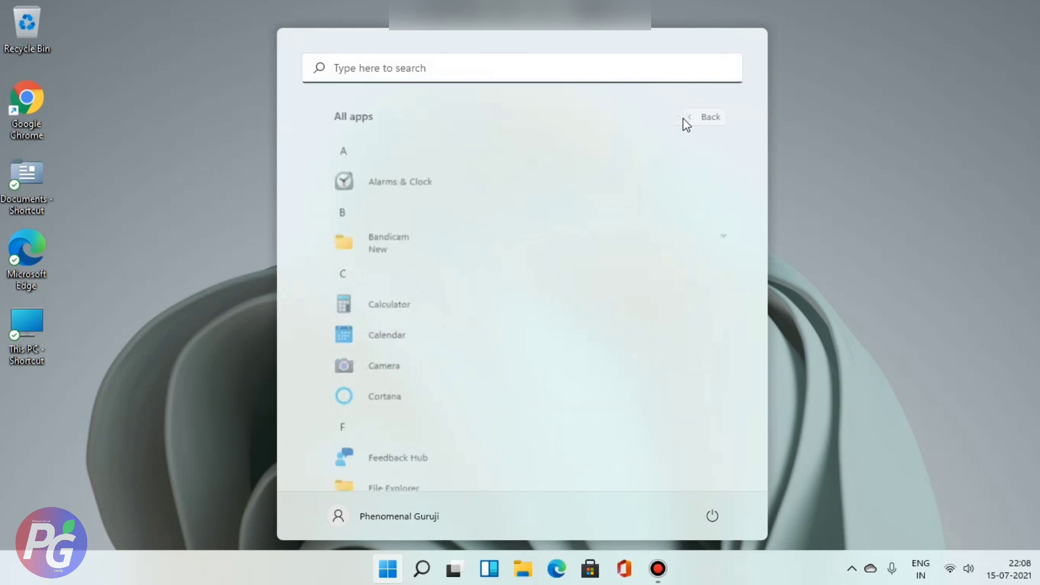
pyautogui.scroll(-3, 546, 264)
pyautogui.scroll(-15, 546, 264)
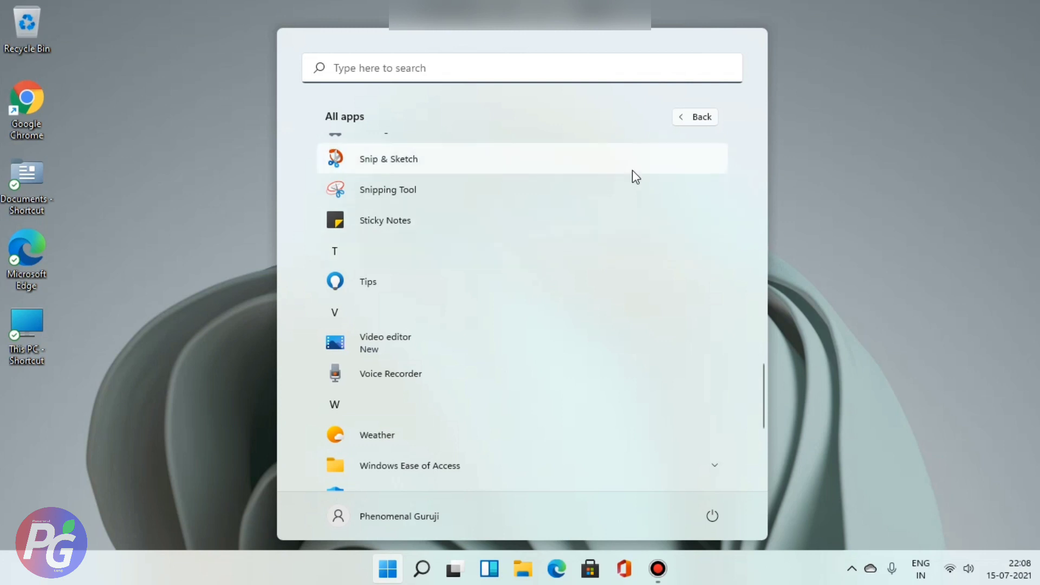
pyautogui.scroll(8, 632, 170)
pyautogui.click(694, 117)
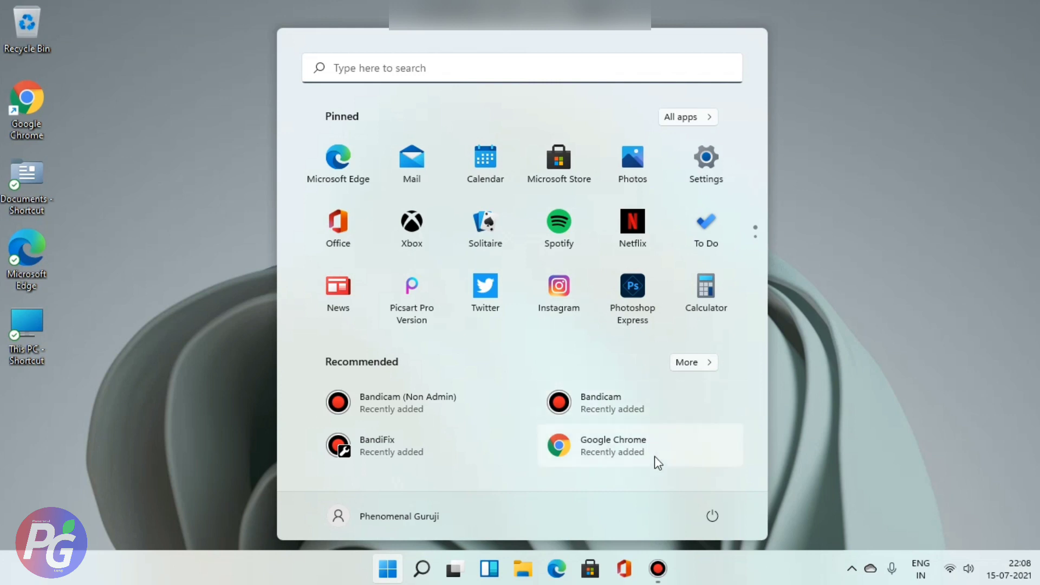
pyautogui.click(712, 520)
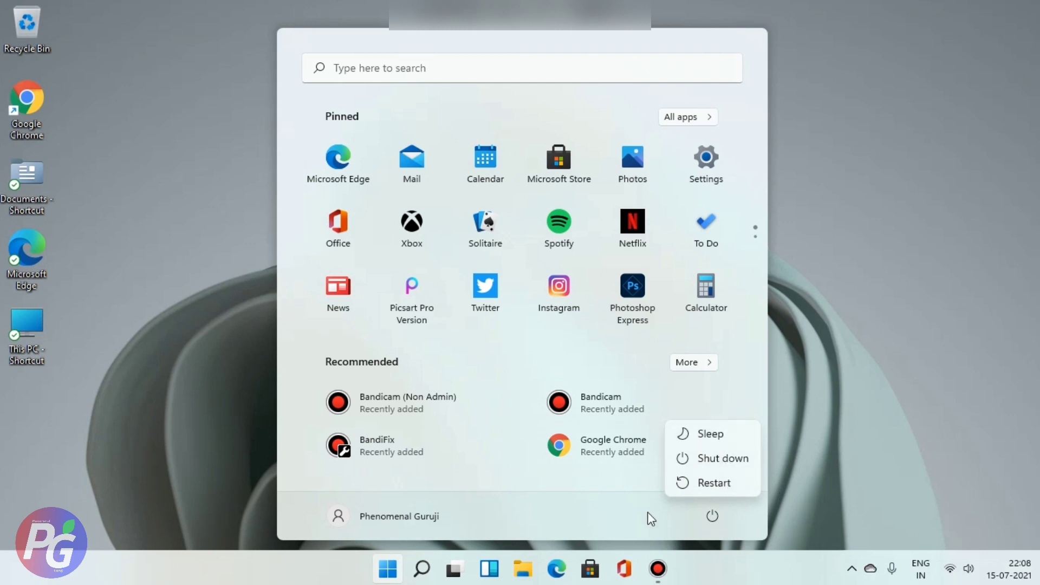
pyautogui.click(565, 503)
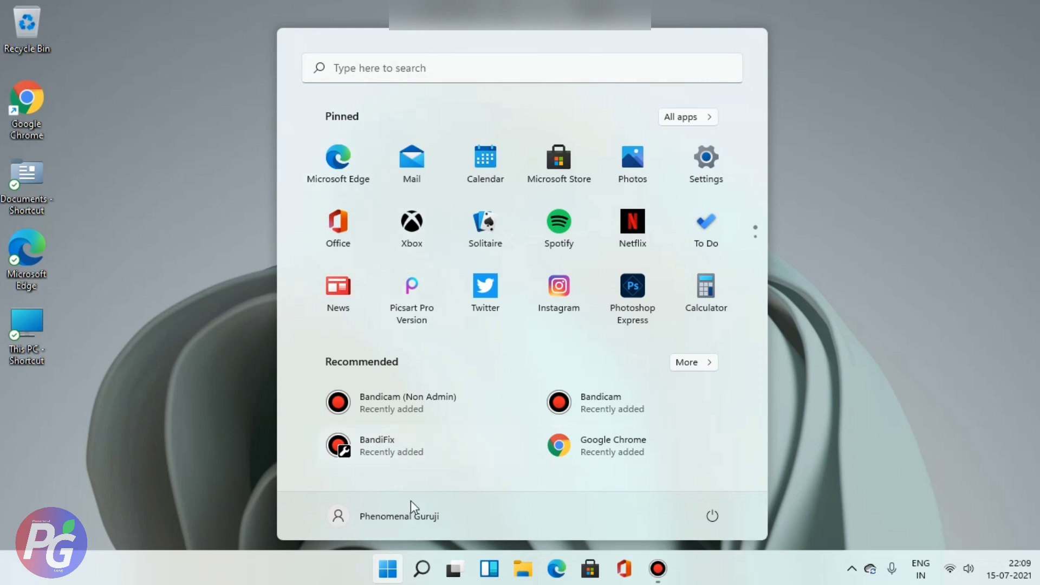
# - Open Windows Search, view its Apps category, and close it
pyautogui.click(422, 578)
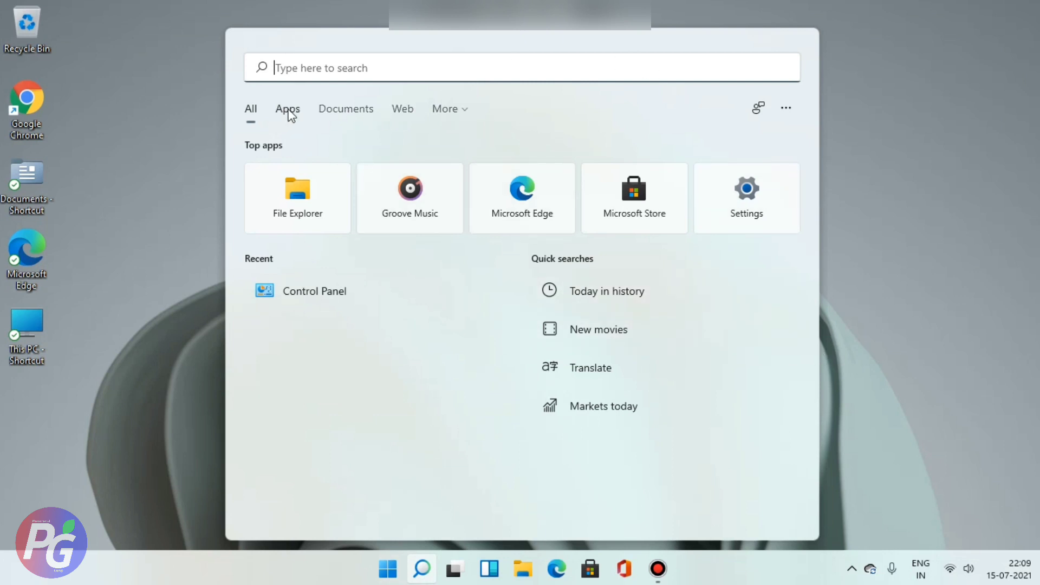
pyautogui.click(286, 110)
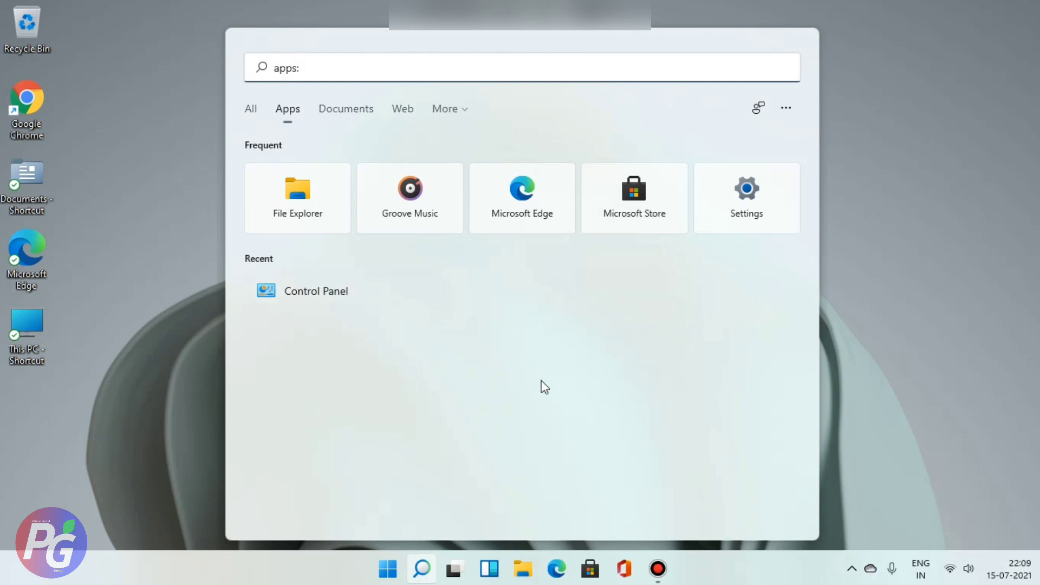
pyautogui.press('Escape')
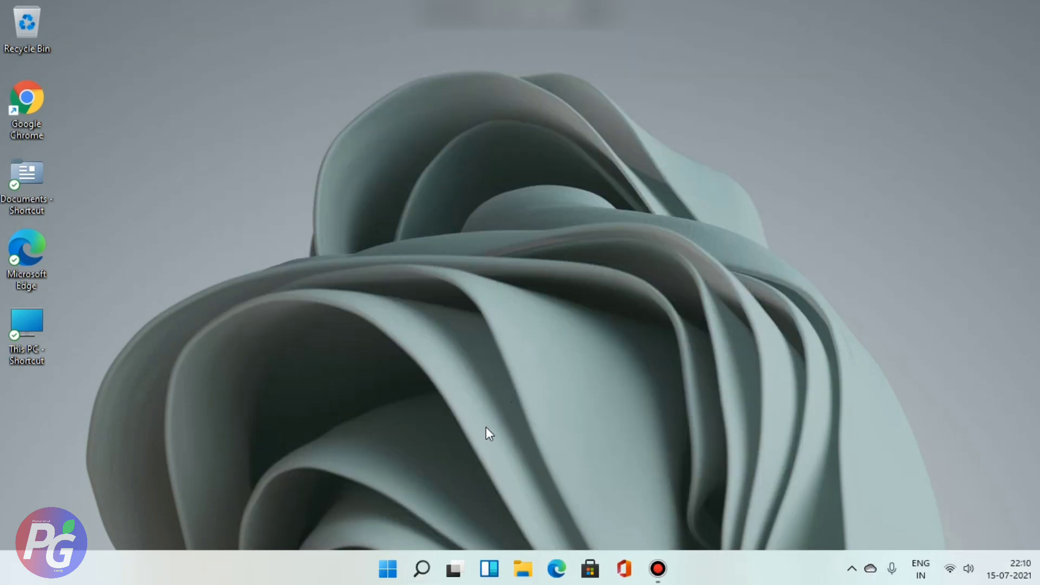
# - Create a second virtual desktop, switch to it, and return to Desktop 1
pyautogui.click(453, 569)
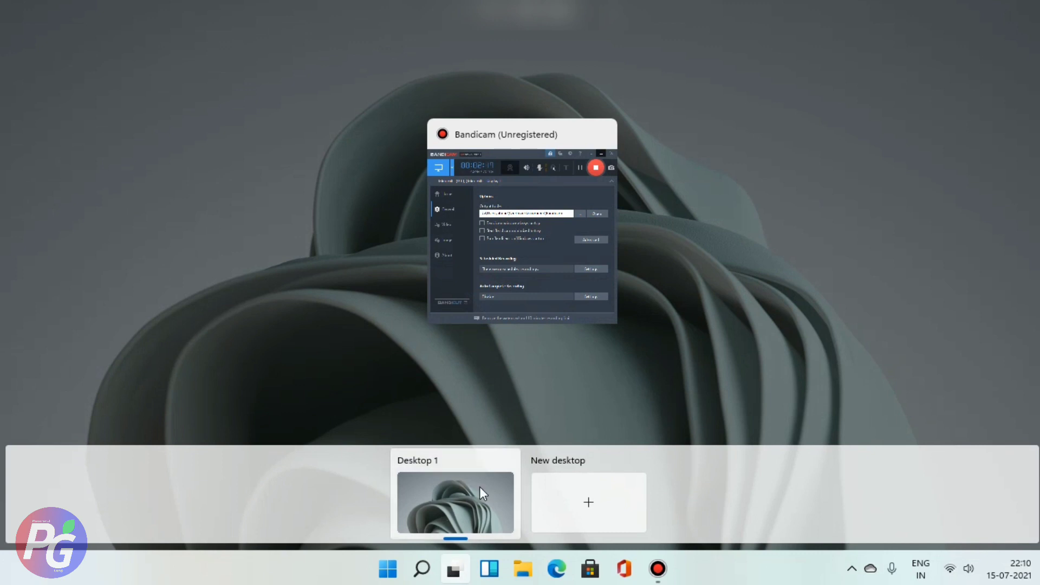
pyautogui.click(596, 496)
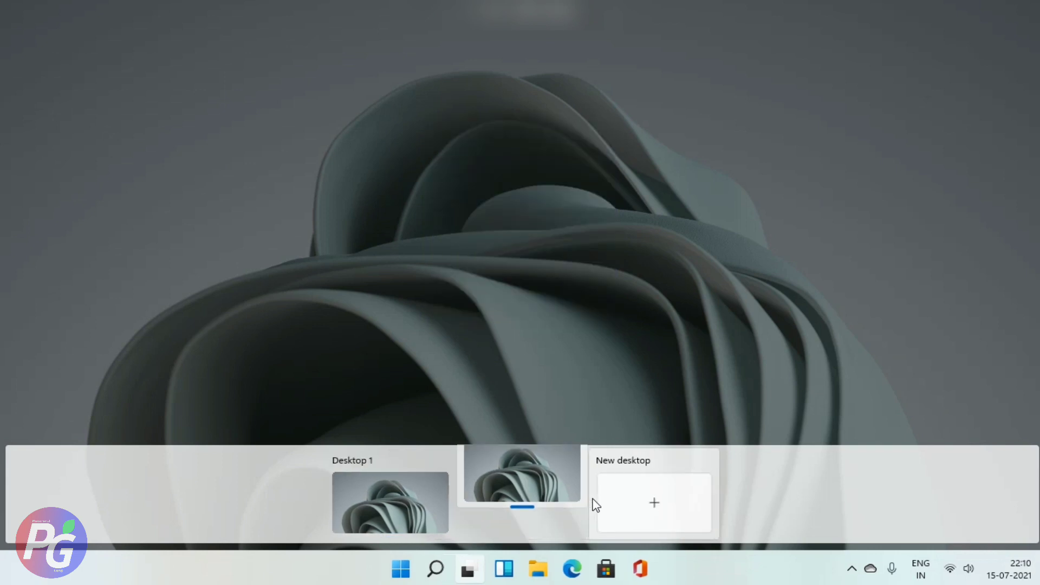
pyautogui.click(516, 501)
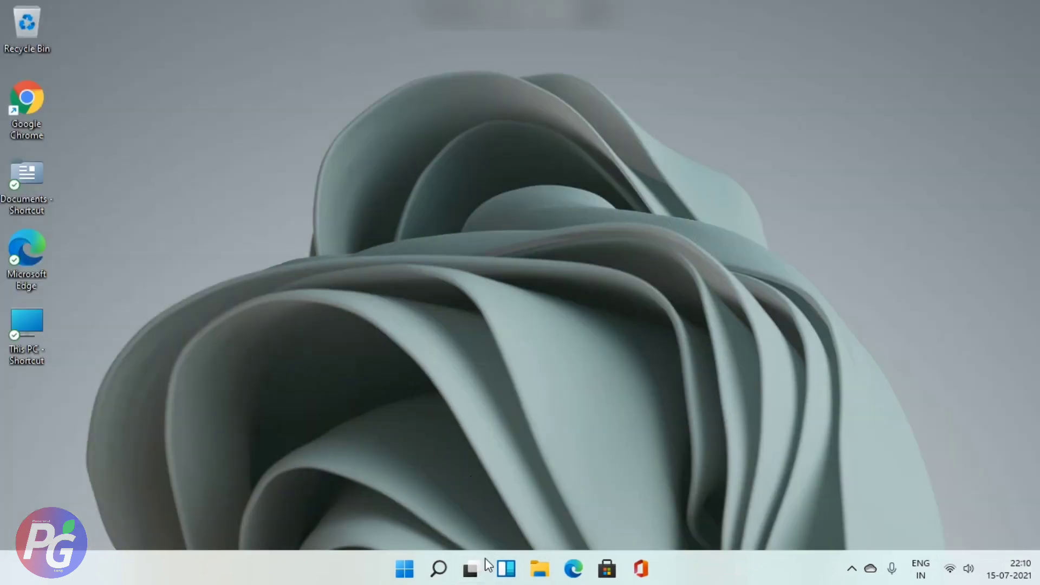
pyautogui.click(471, 567)
pyautogui.click(421, 504)
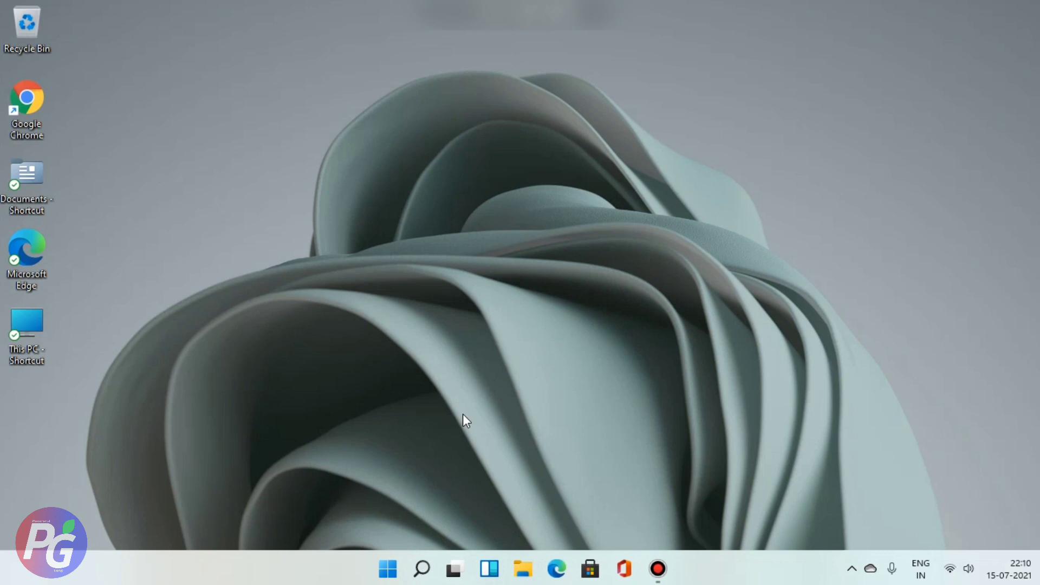
# - Open Microsoft Store, browse the home page's Essential Apps and Featured free games sections, and close the store
pyautogui.click(590, 569)
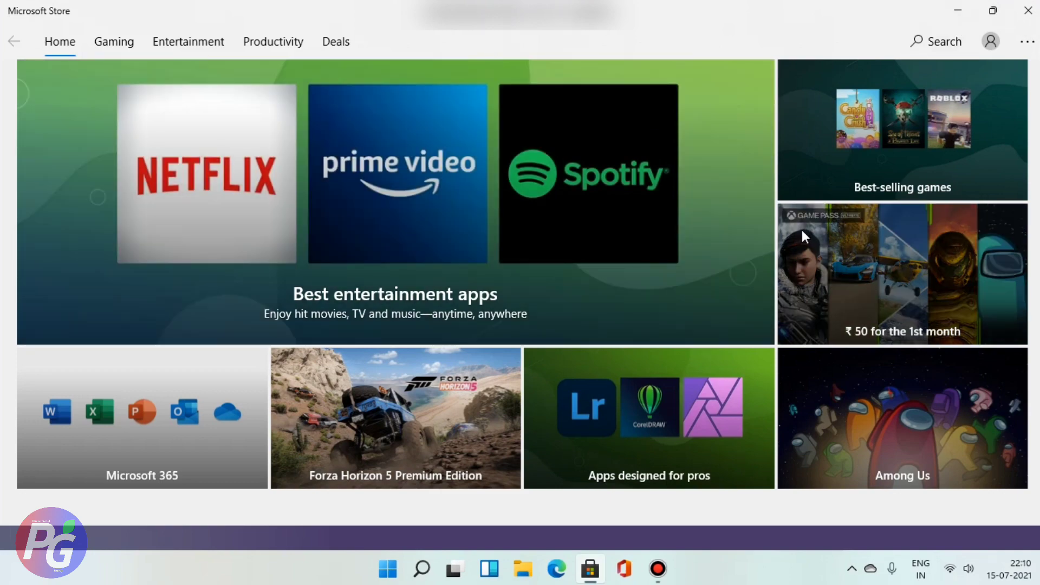
pyautogui.scroll(-3, 723, 240)
pyautogui.scroll(-6, 724, 240)
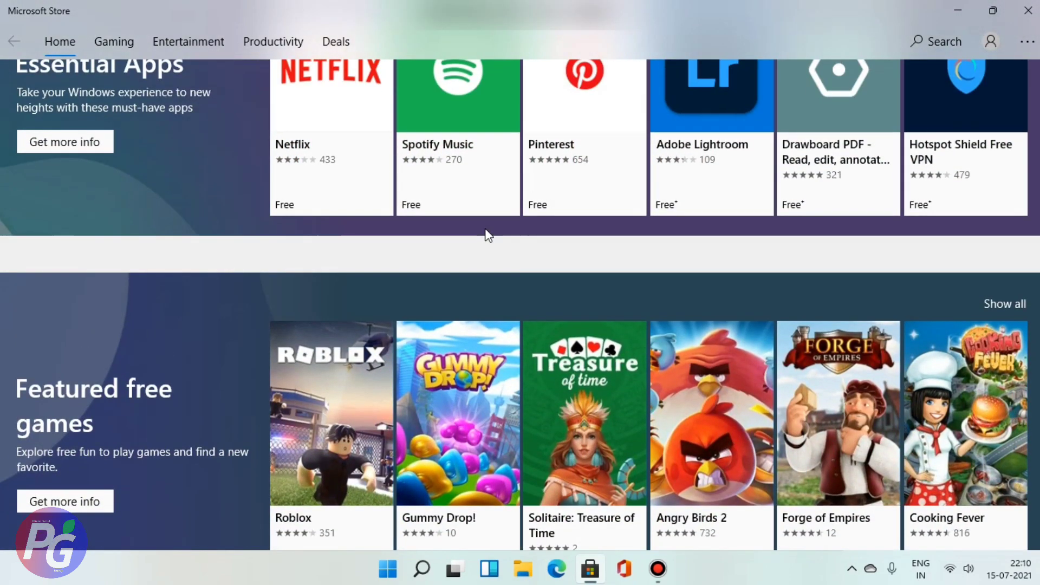
pyautogui.scroll(3, 485, 233)
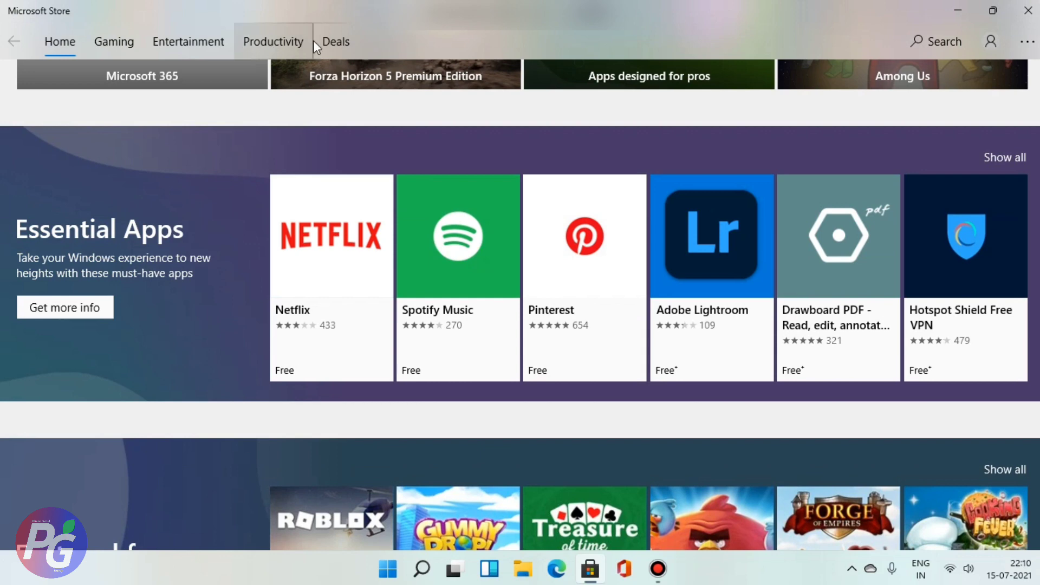
pyautogui.scroll(7, 657, 232)
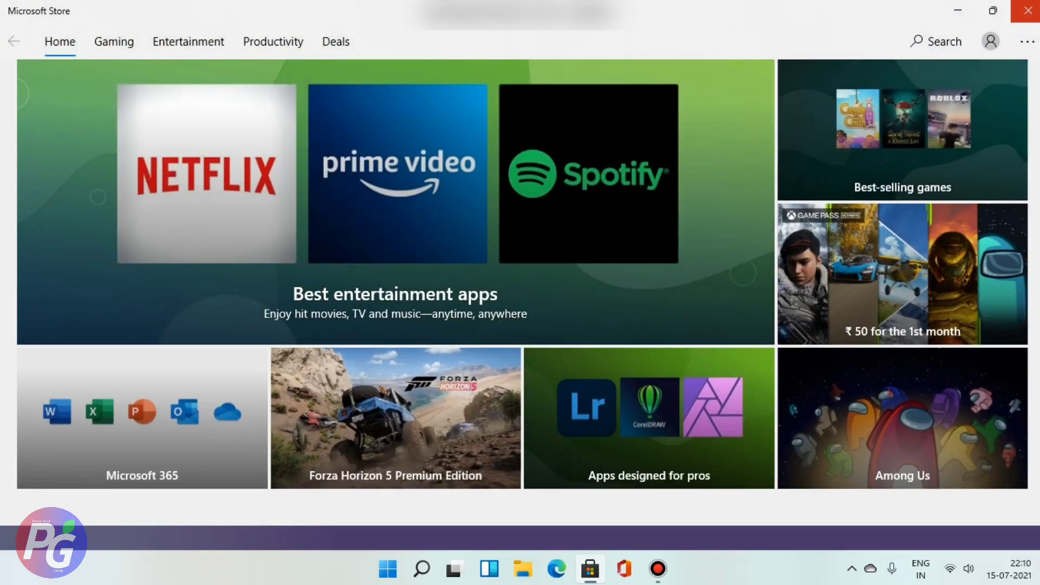
pyautogui.click(1028, 10)
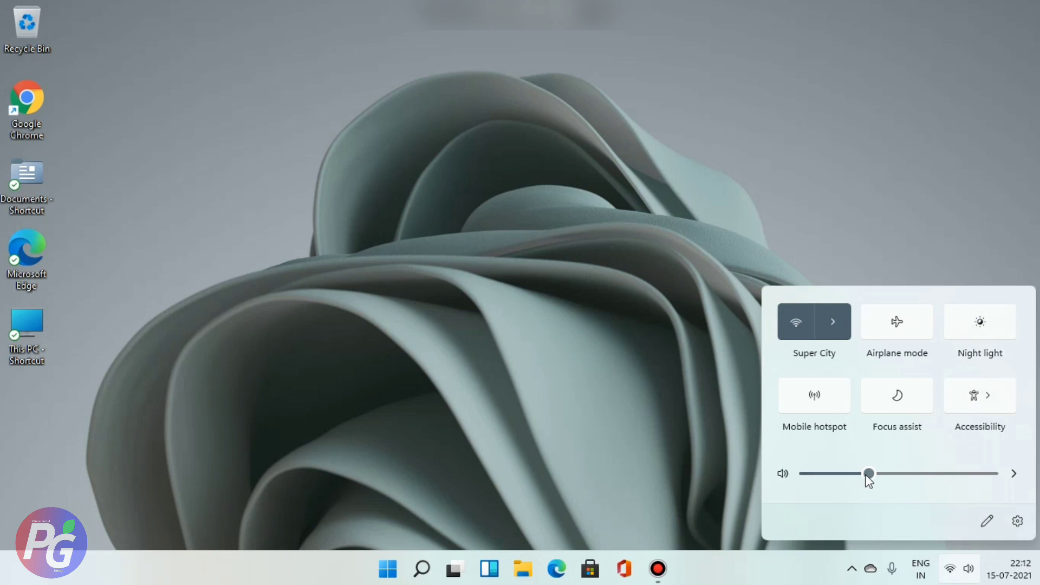
# - Adjust the system volume in quick settings and toggle Night light twice
pyautogui.moveTo(869, 475)
pyautogui.mouseDown()
pyautogui.moveTo(853, 475)
pyautogui.moveTo(867, 477)
pyautogui.mouseUp()
pyautogui.click(977, 320)
pyautogui.click(977, 321)
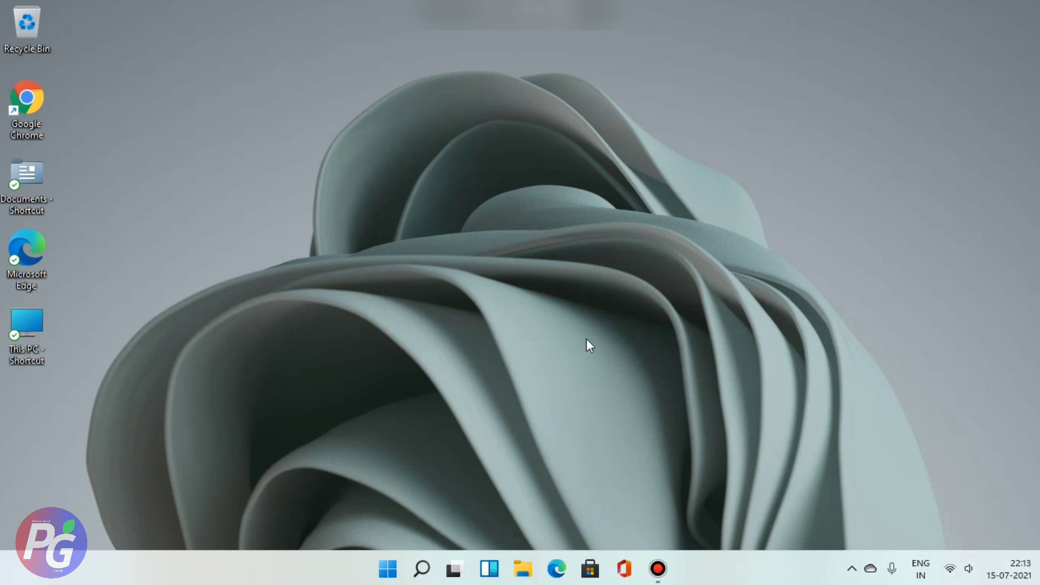
# - Bring up the Widgets panel and dismiss it, two times in a row
pyautogui.click(489, 568)
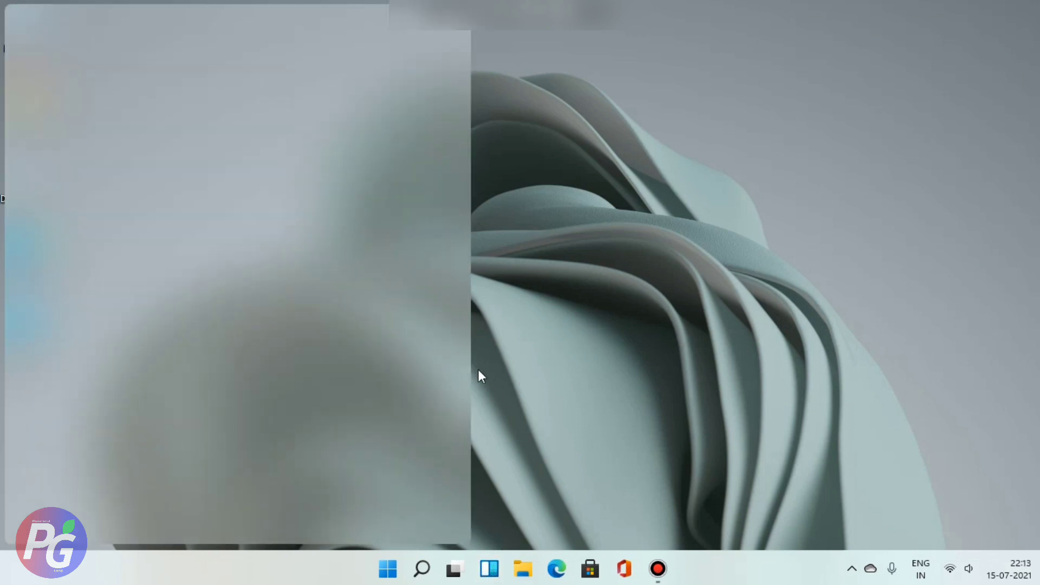
pyautogui.click(478, 371)
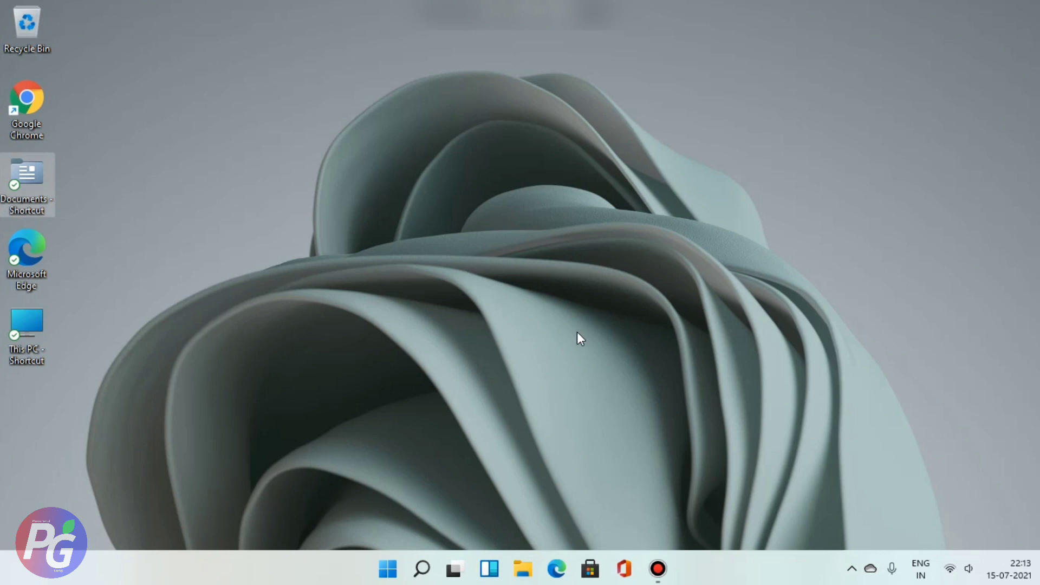
pyautogui.click(490, 568)
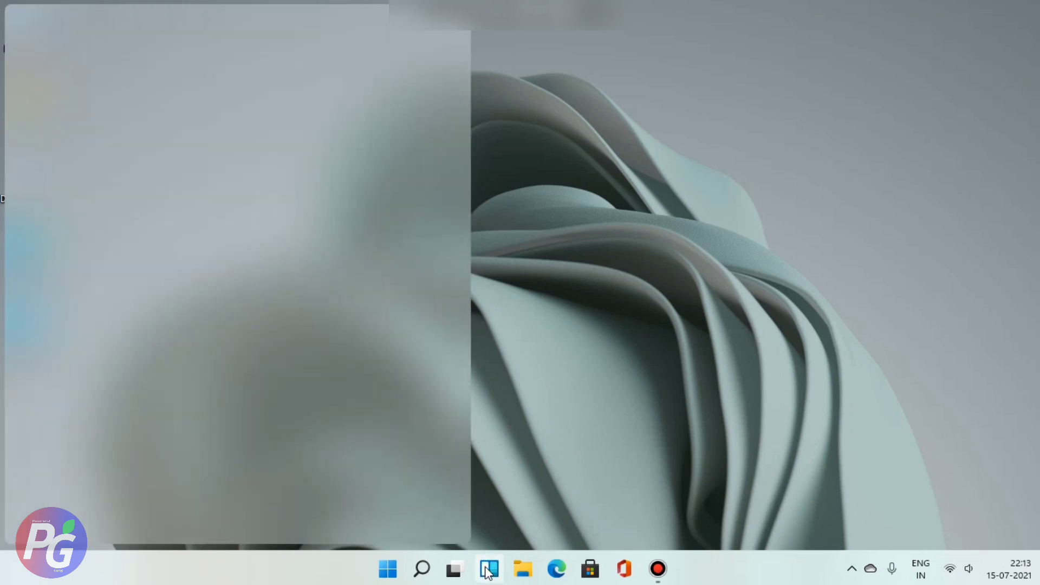
pyautogui.click(522, 507)
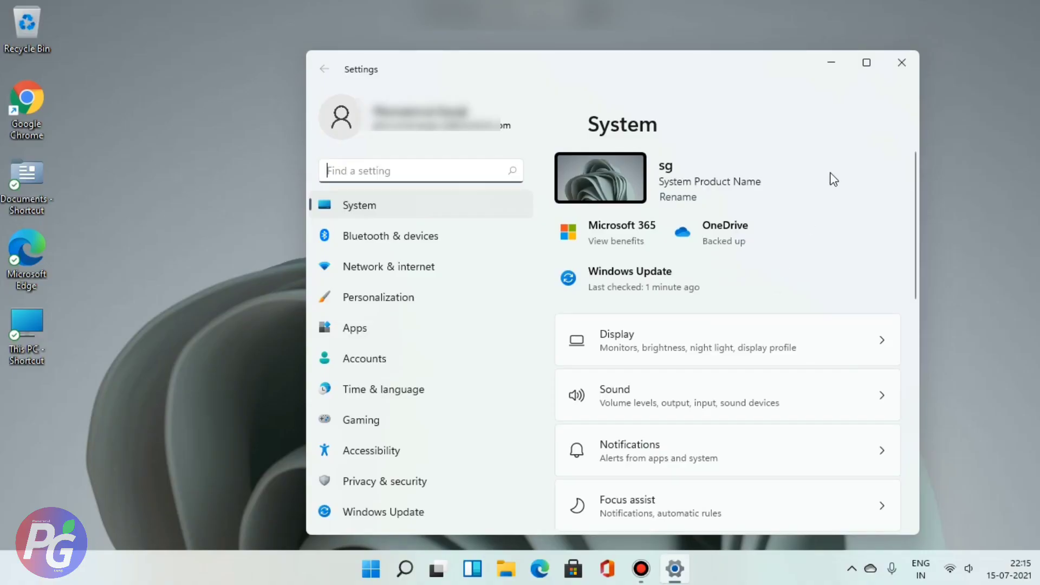
# - Review the System, Bluetooth & devices, and Network & internet pages in Settings
pyautogui.click(370, 577)
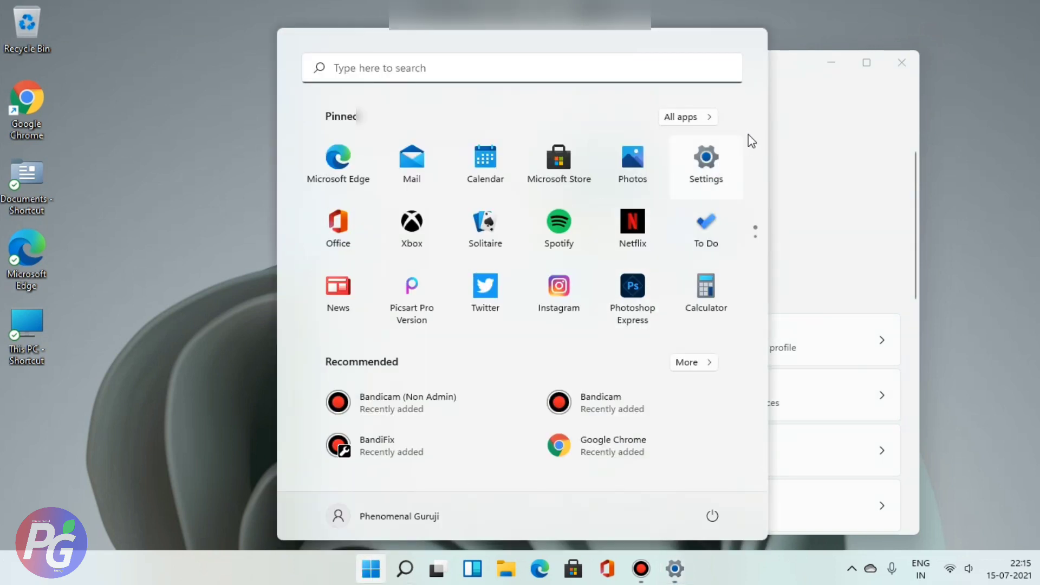
pyautogui.click(783, 70)
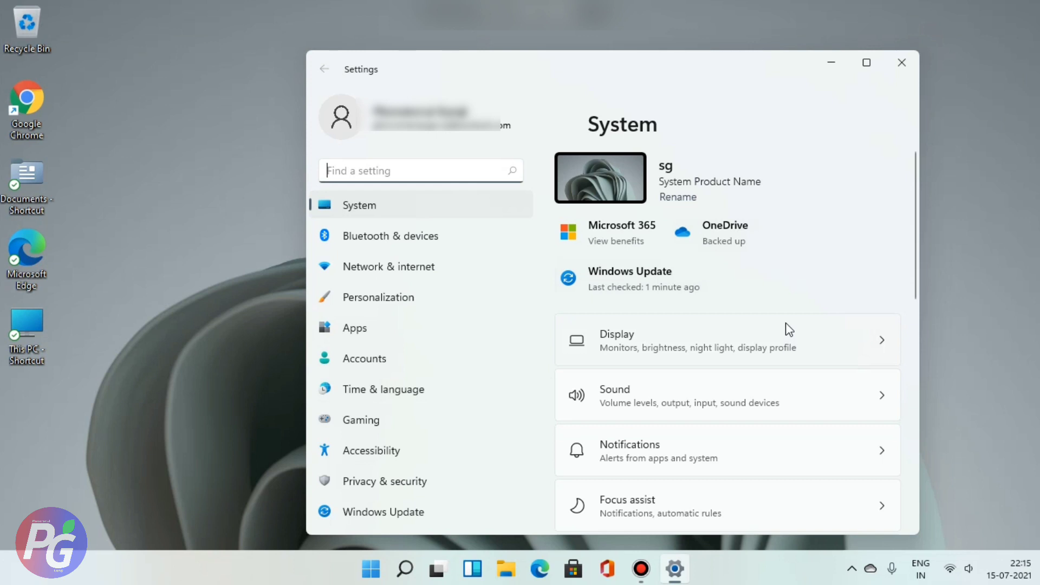
pyautogui.scroll(-4, 786, 329)
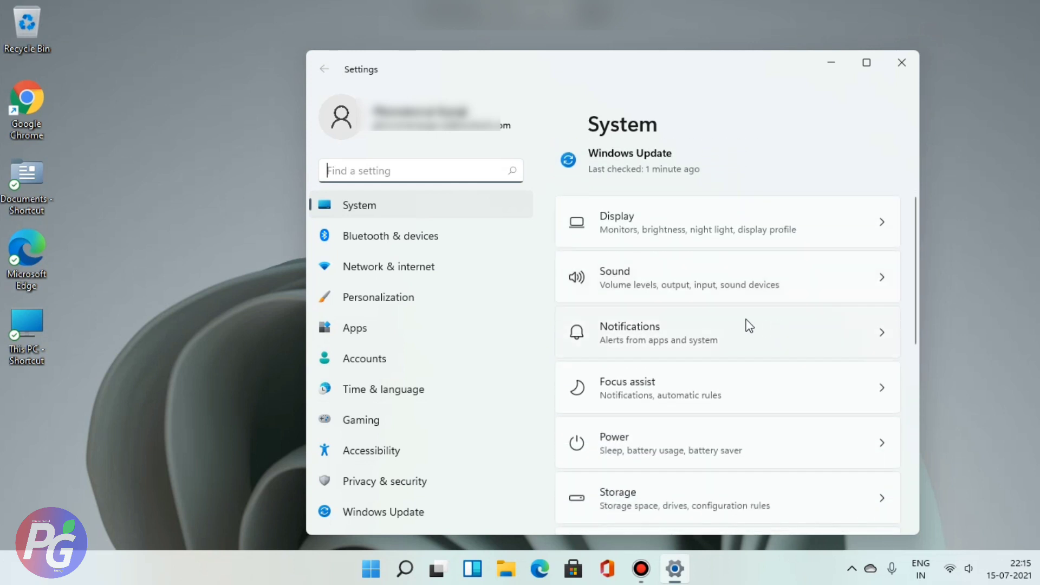
pyautogui.scroll(-6, 694, 350)
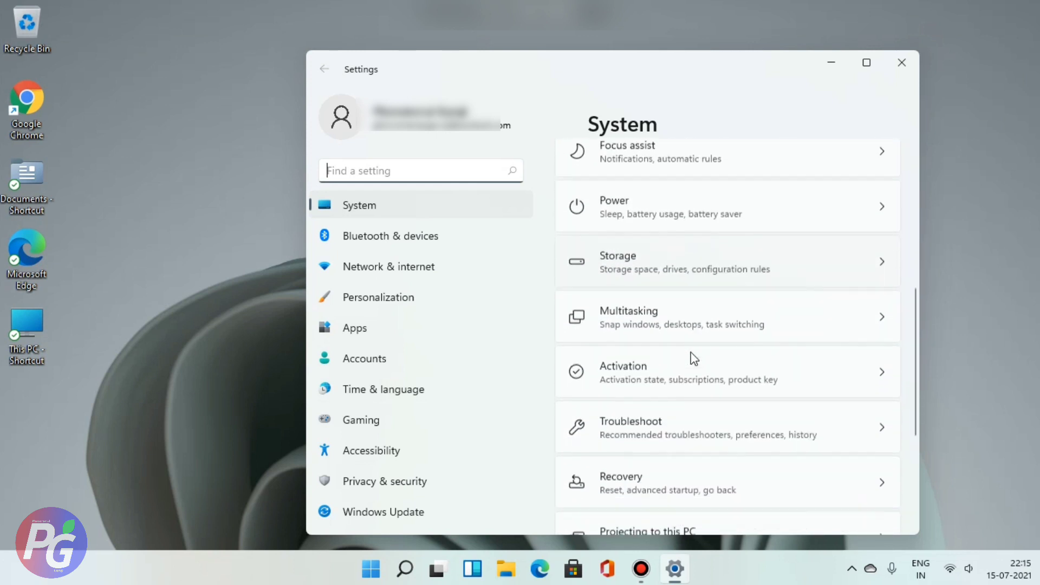
pyautogui.scroll(-2, 687, 360)
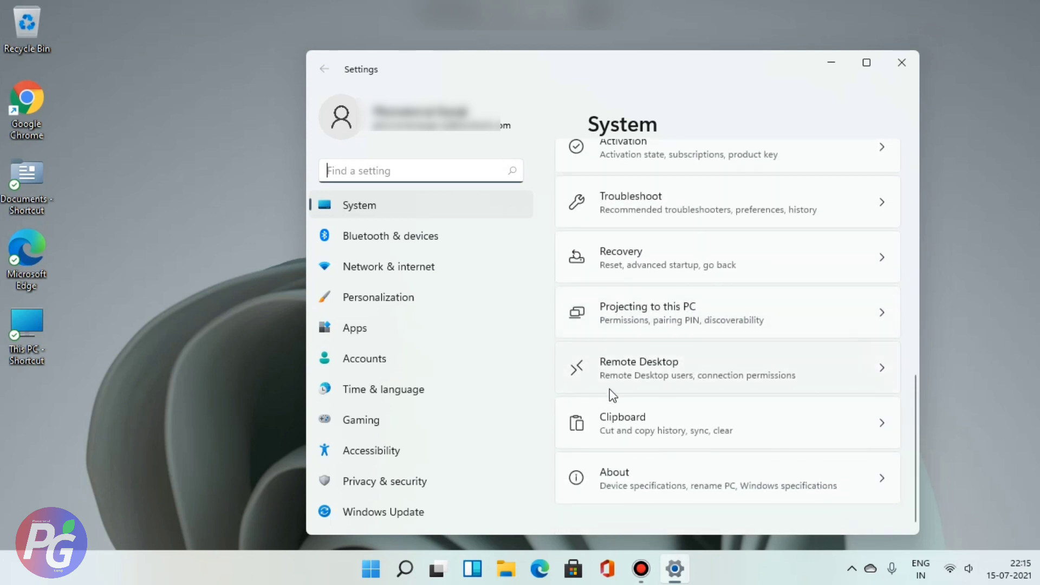
pyautogui.click(385, 242)
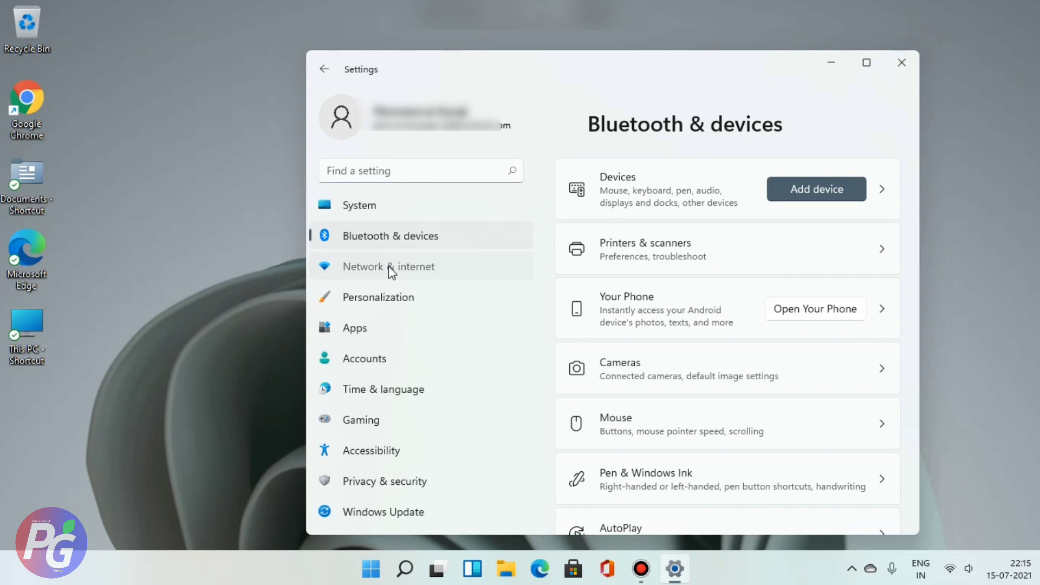
pyautogui.click(389, 267)
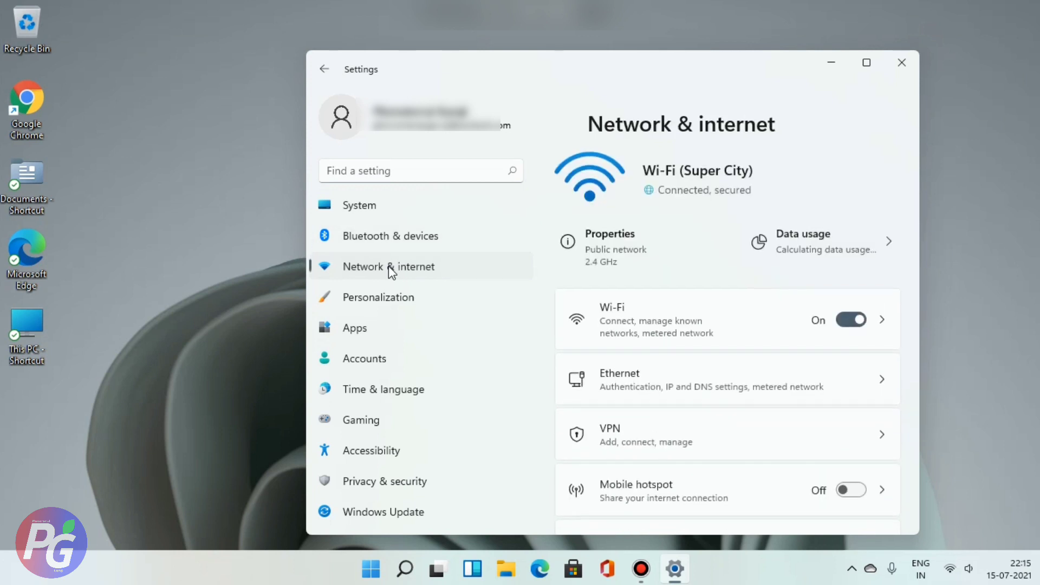
# - Apply the dark theme with the purple glowing arc in the Personalization settings
pyautogui.click(399, 307)
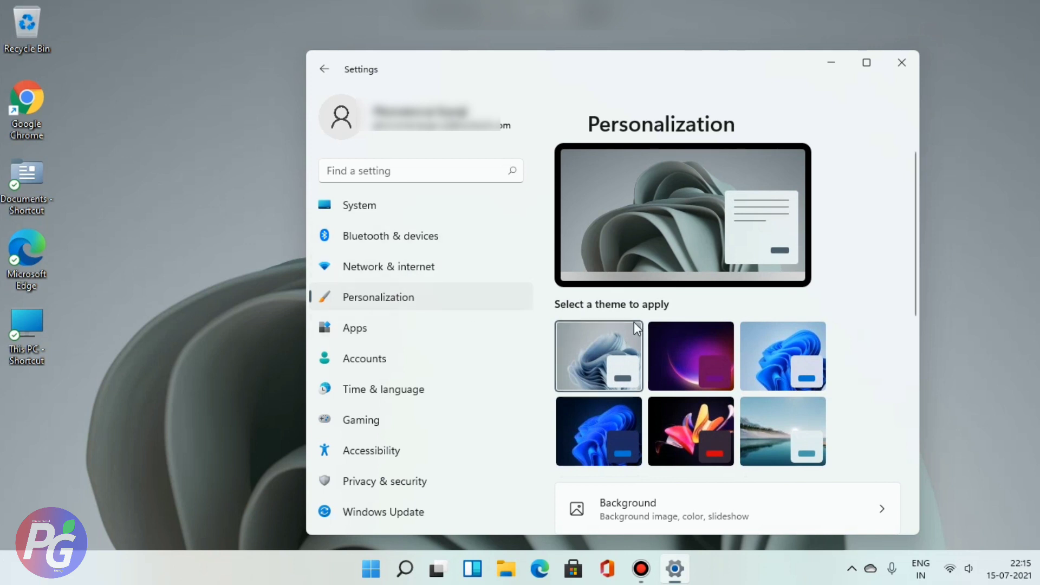
pyautogui.click(678, 352)
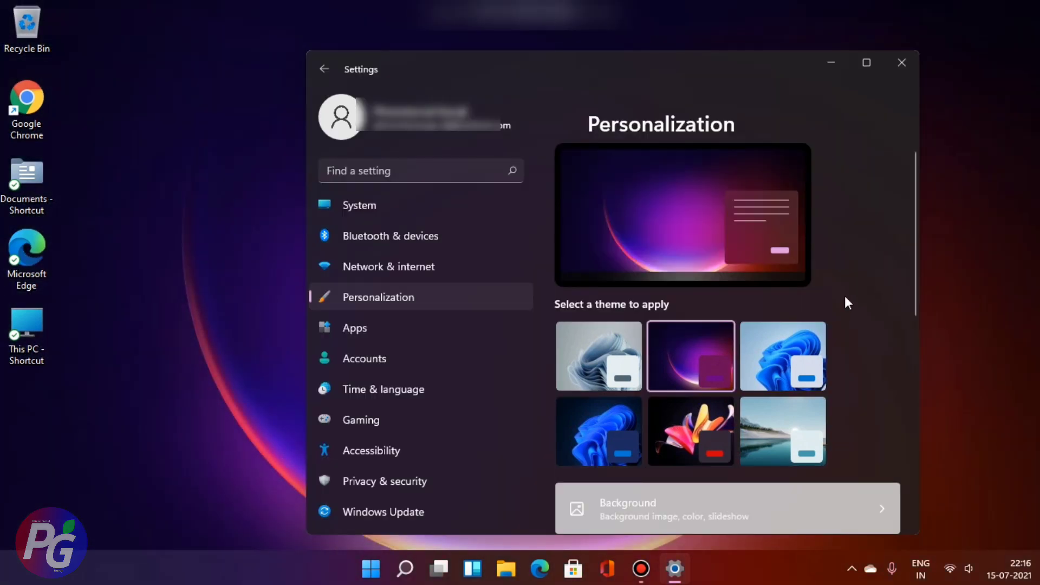
pyautogui.scroll(-2, 845, 296)
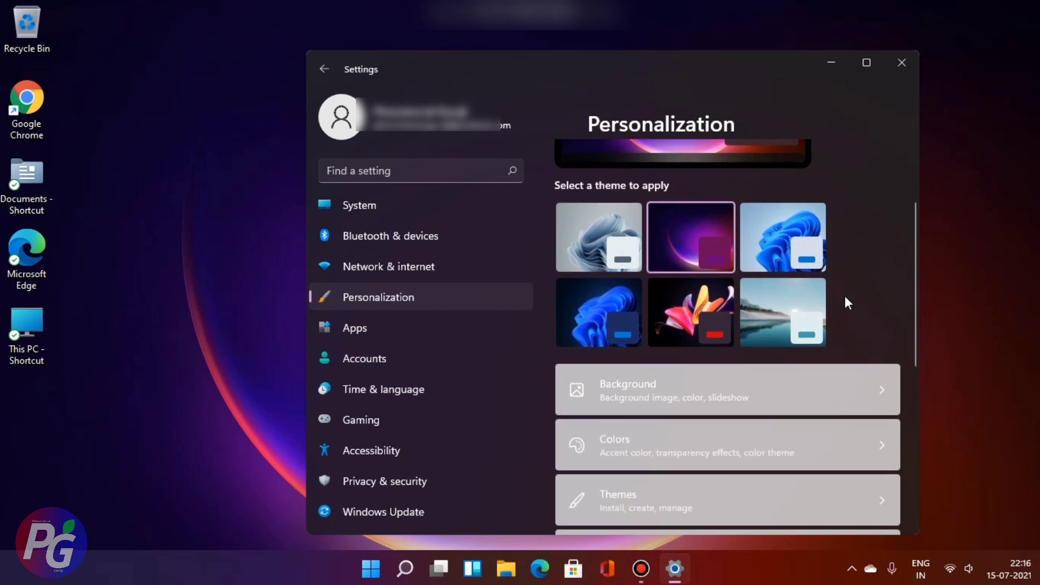
# - View the Apps and Gaming settings pages
pyautogui.click(369, 335)
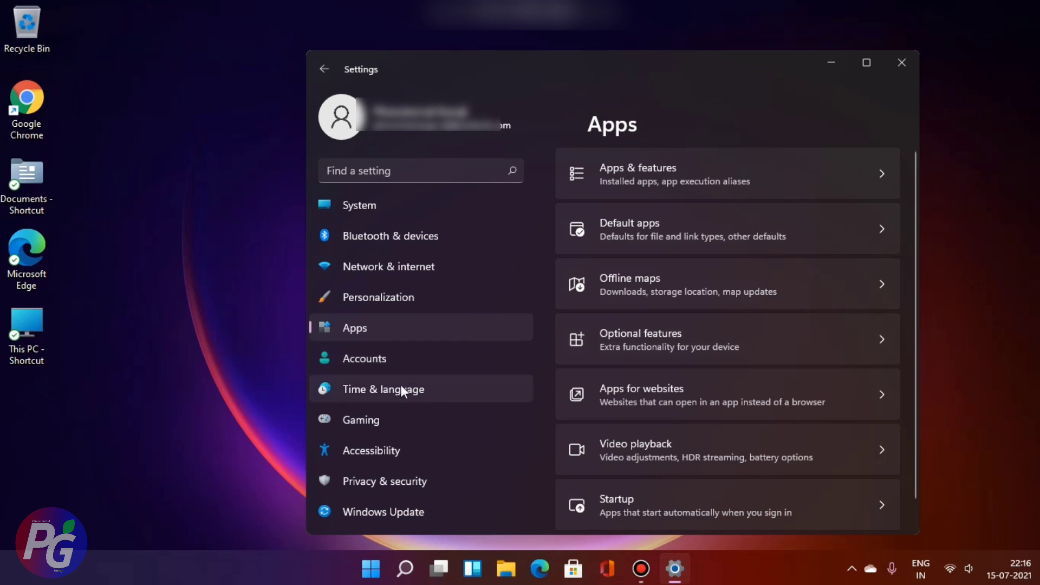
pyautogui.click(374, 424)
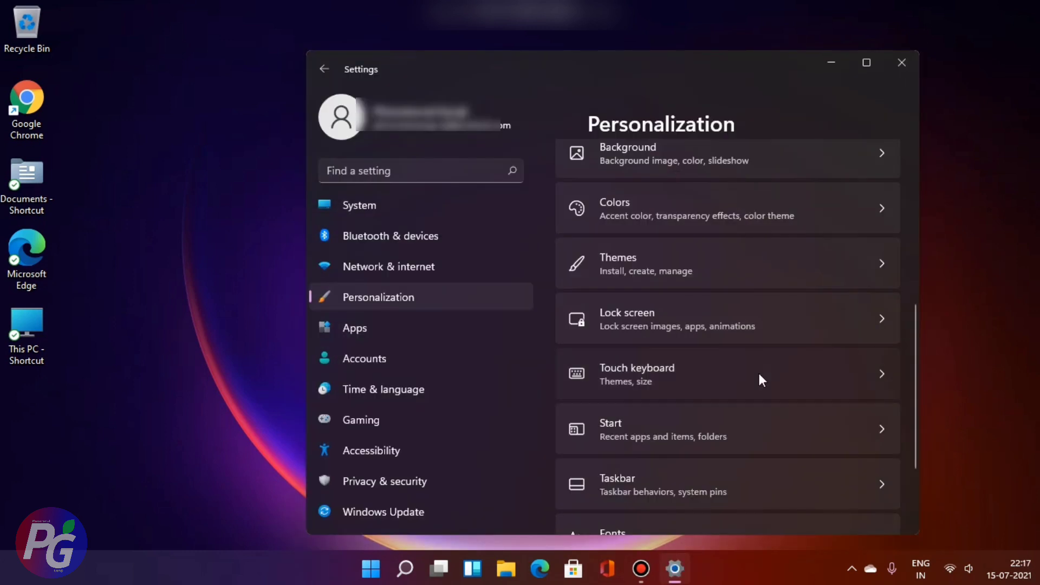
# - Examine the keyboard themes available in the Touch keyboard settings, and return to the Personalization page
pyautogui.click(759, 373)
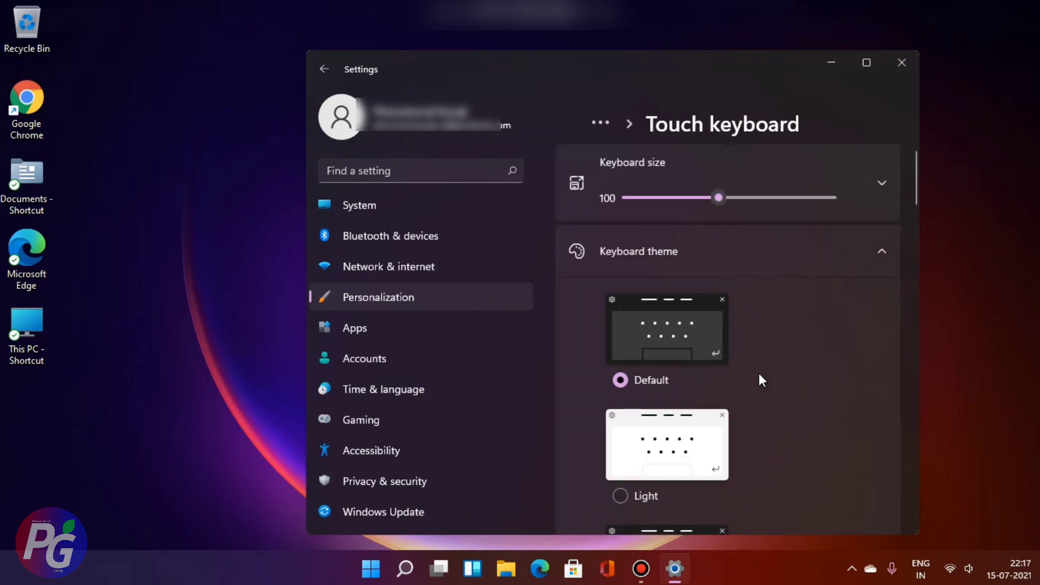
pyautogui.scroll(-1, 769, 365)
pyautogui.scroll(-10, 772, 371)
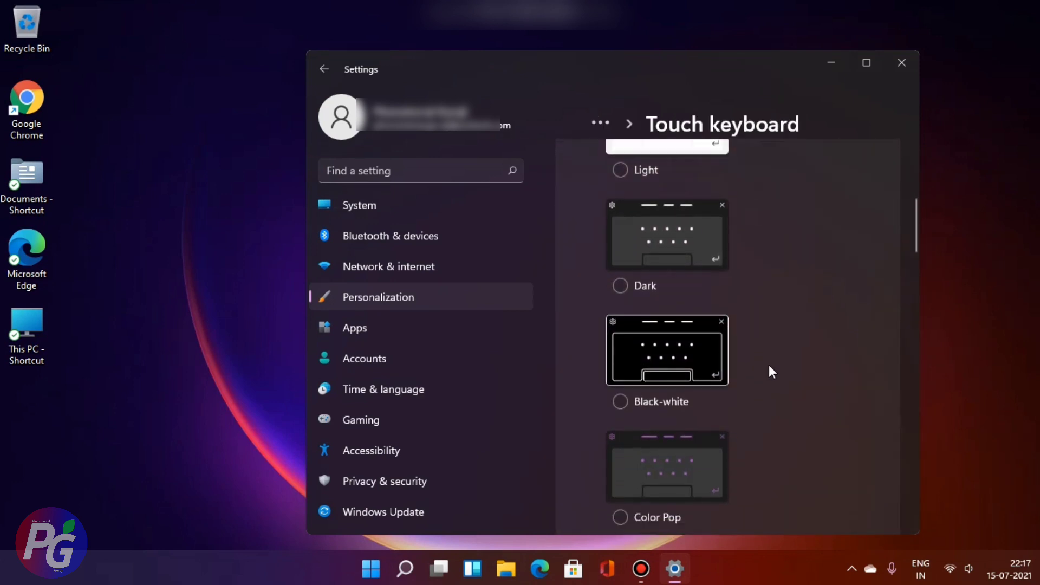
pyautogui.scroll(-2, 771, 373)
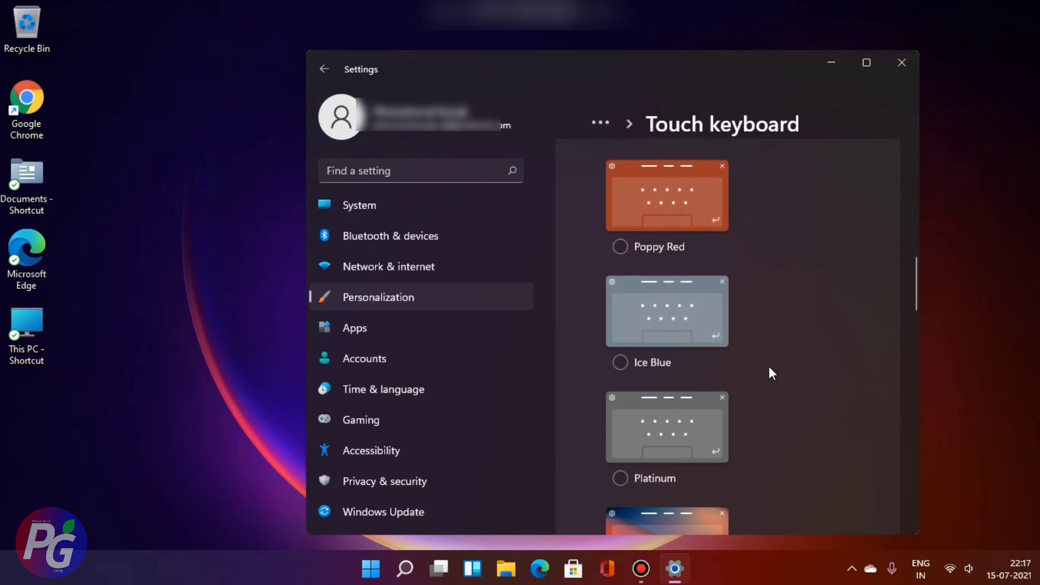
pyautogui.scroll(-3, 771, 374)
pyautogui.scroll(-2, 770, 369)
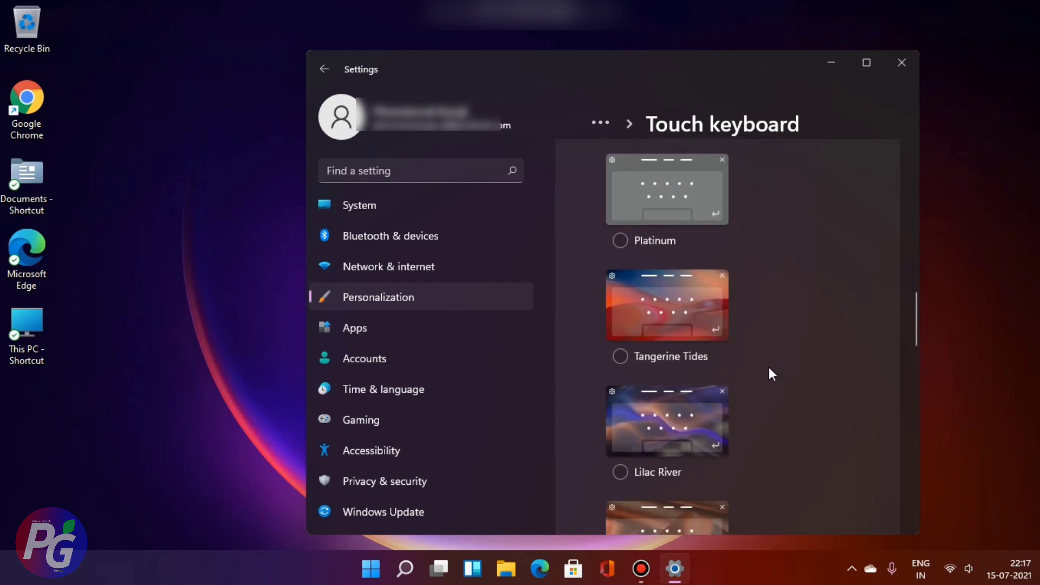
pyautogui.scroll(-3, 769, 369)
pyautogui.scroll(-8, 770, 369)
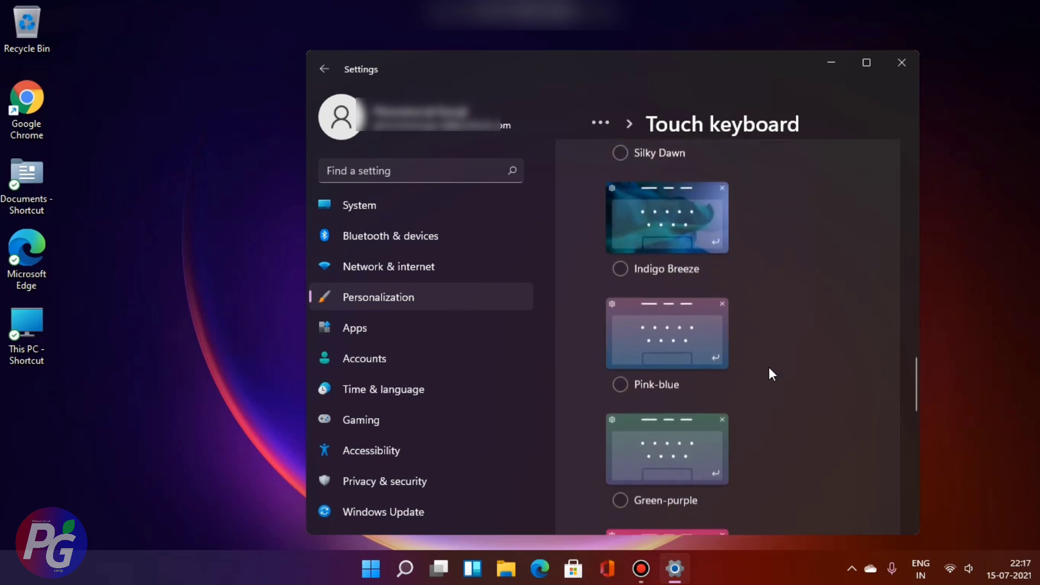
pyautogui.scroll(-4, 771, 374)
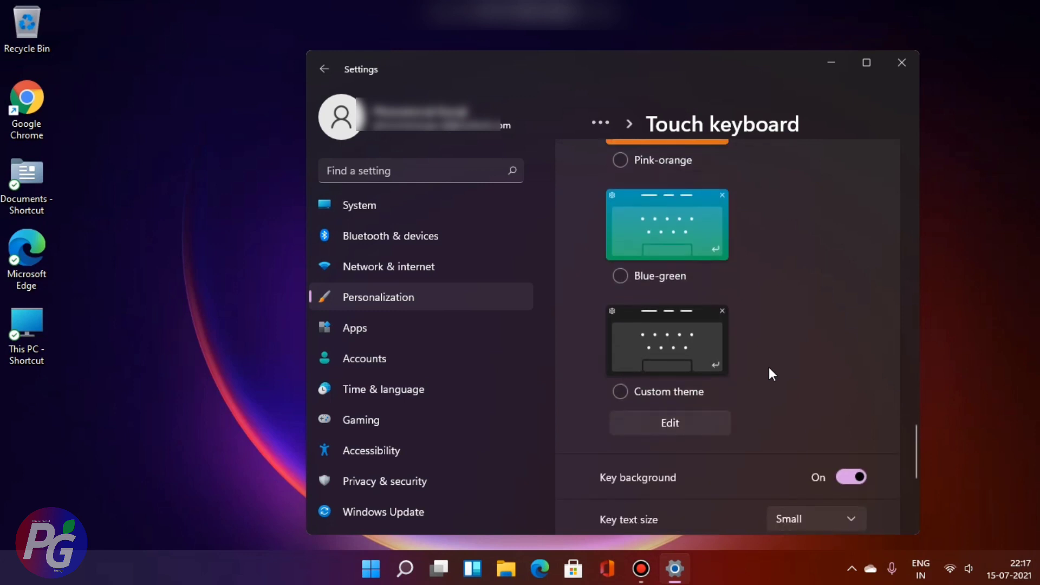
pyautogui.scroll(15, 772, 373)
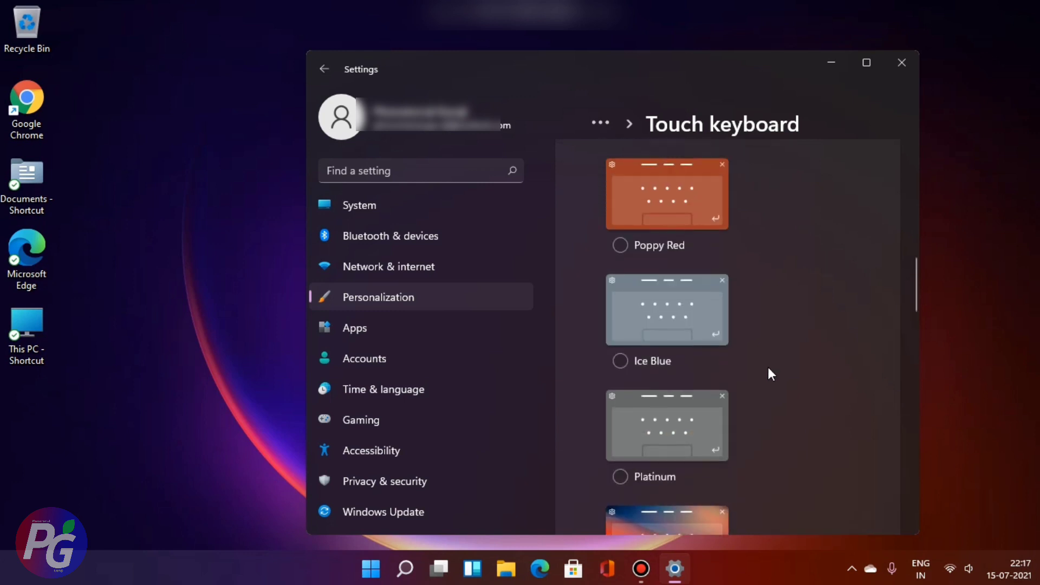
pyautogui.scroll(10, 766, 365)
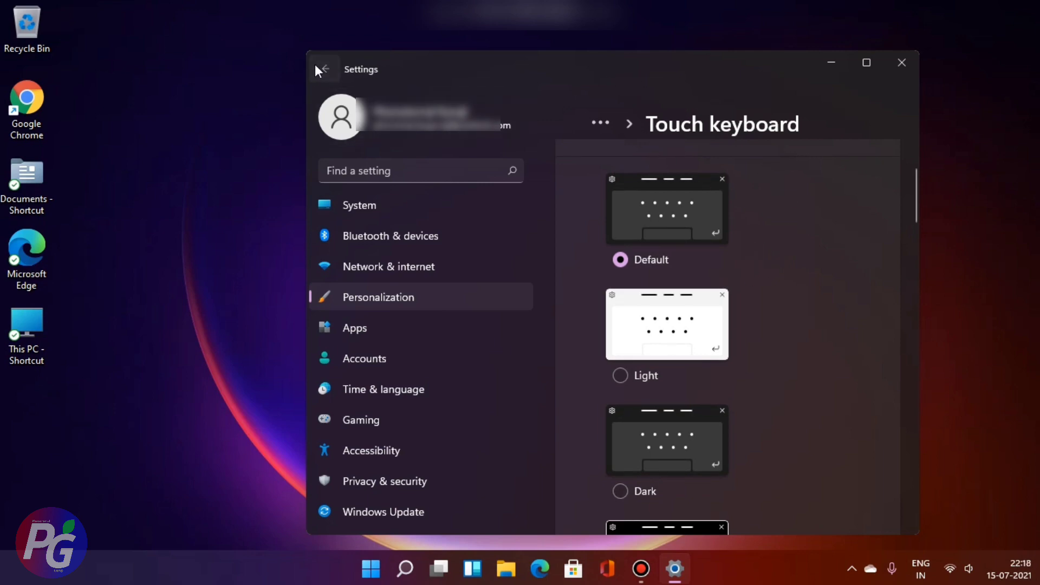
pyautogui.click(319, 67)
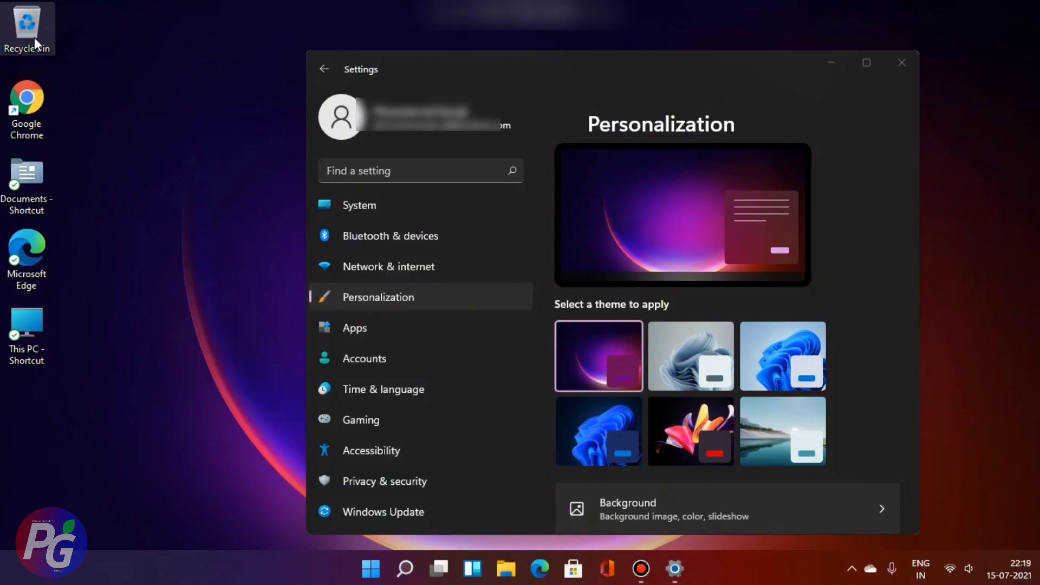
# - Open the Recycle Bin from the desktop and switch to This PC in File Explorer
pyautogui.doubleClick(34, 37)
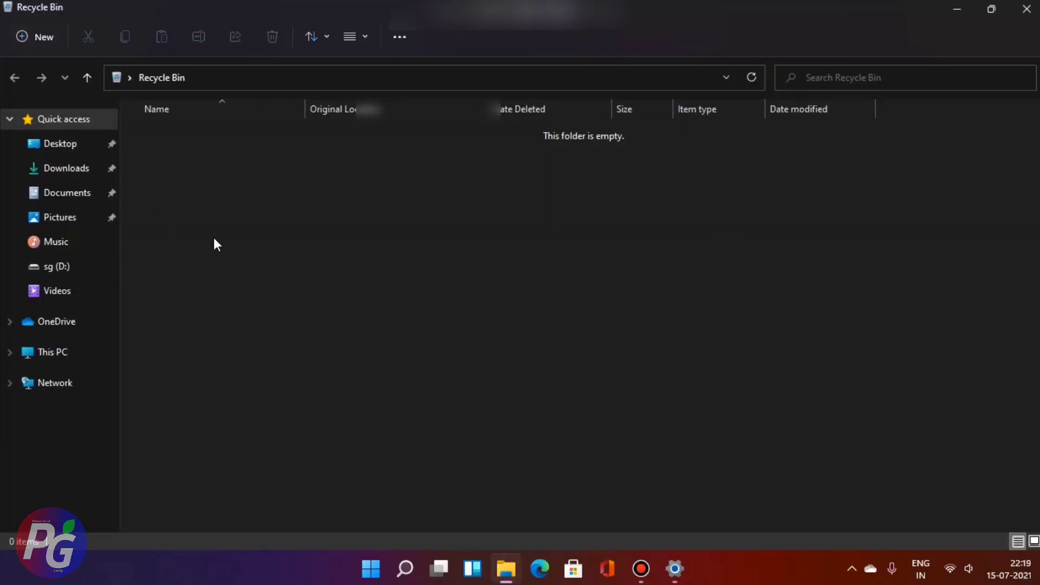
pyautogui.click(44, 352)
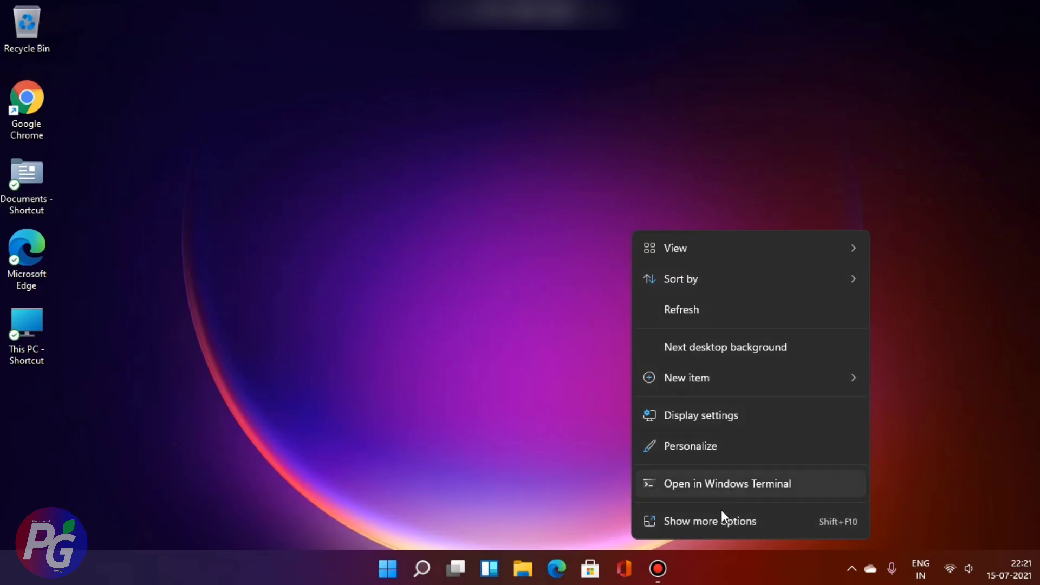
# - Expand the desktop's context menu to the full classic set of options and dismiss it
pyautogui.click(726, 524)
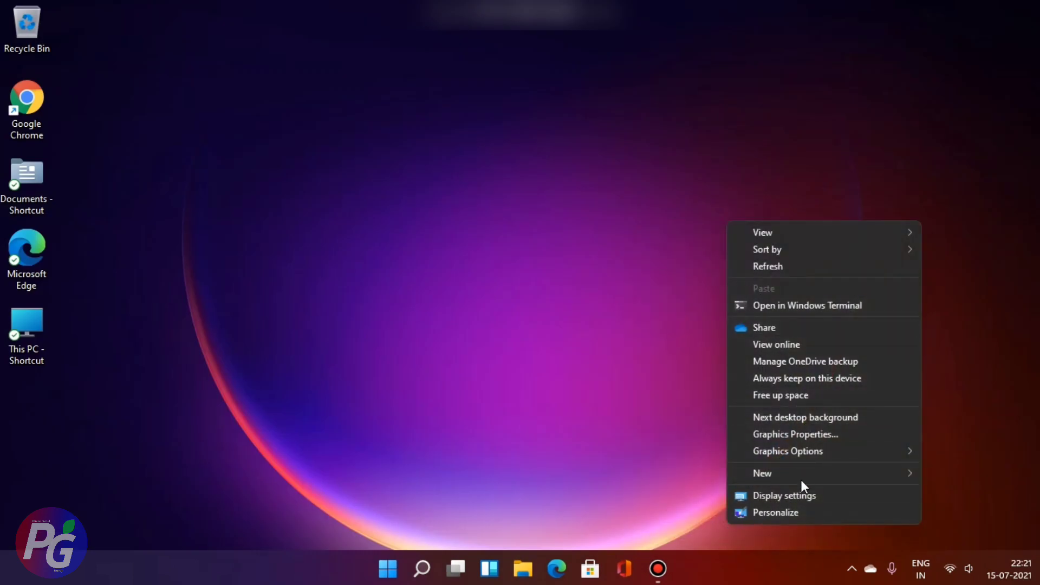
pyautogui.click(670, 417)
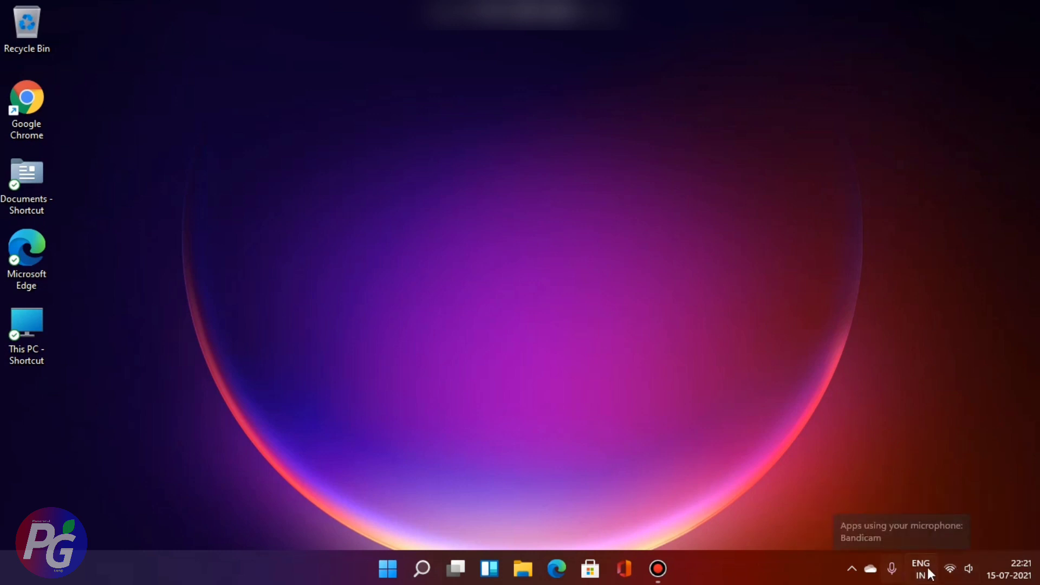
# - View the quick settings flyout, dismiss it, and bring up the date and time flyout
pyautogui.click(951, 574)
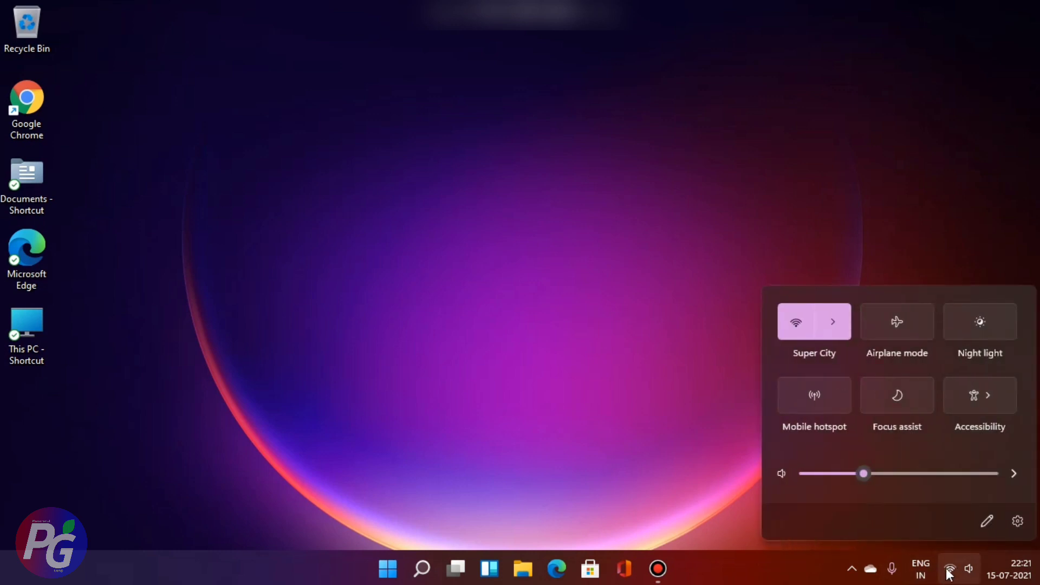
pyautogui.click(694, 470)
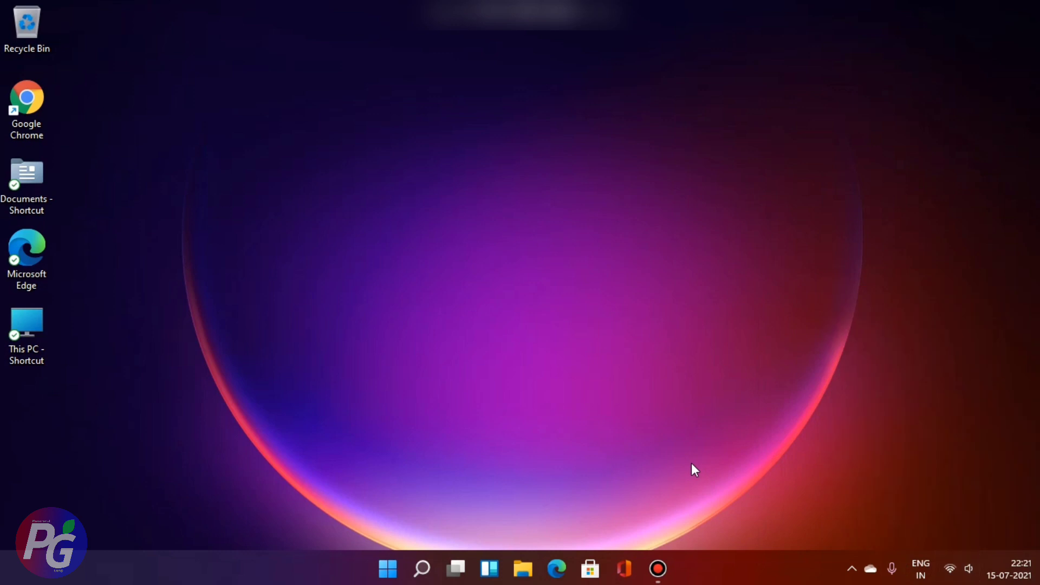
pyautogui.click(1018, 570)
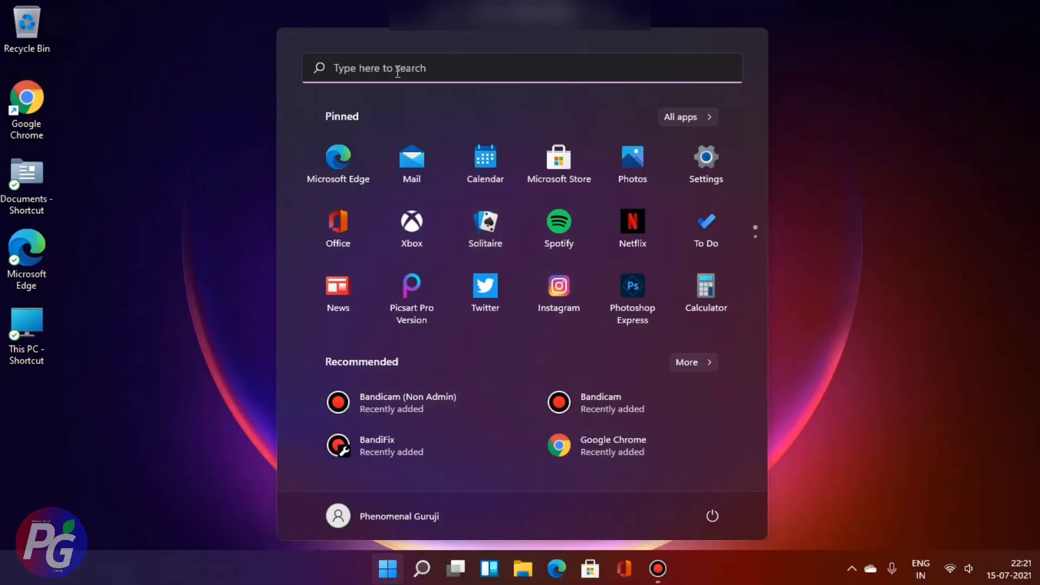
# - Open Control Panel through the Start menu search and maximize its window
pyautogui.click(398, 68)
pyautogui.click(302, 286)
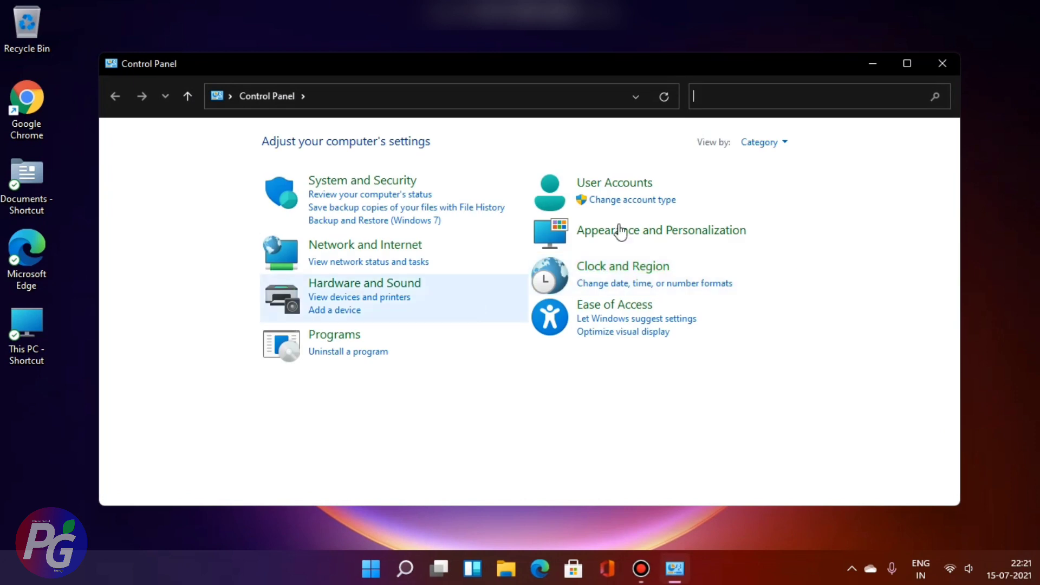
pyautogui.click(910, 63)
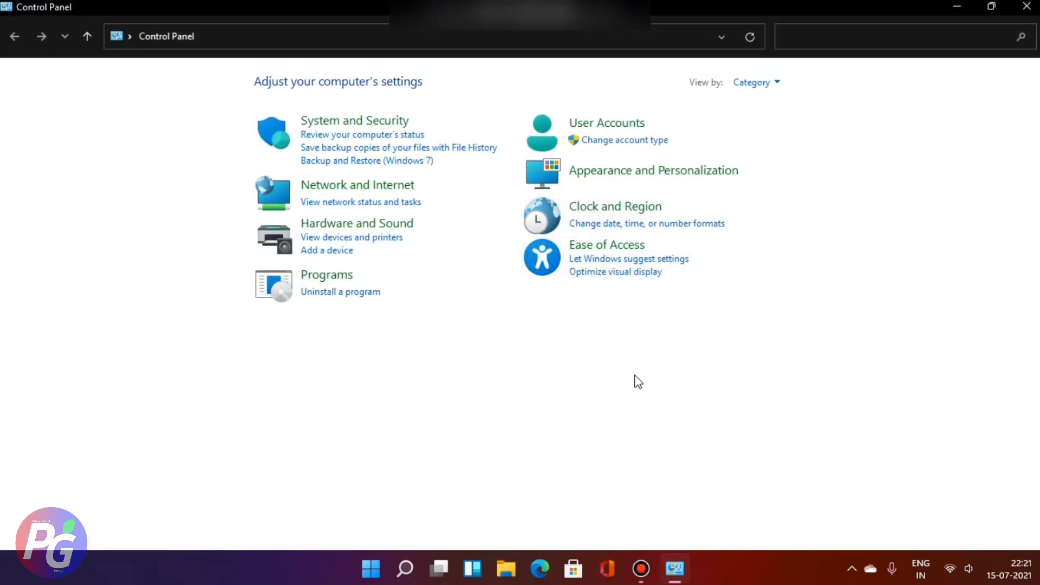
# - View the installed programs that can be uninstalled, return to the Control Panel home, and close the window
pyautogui.click(358, 294)
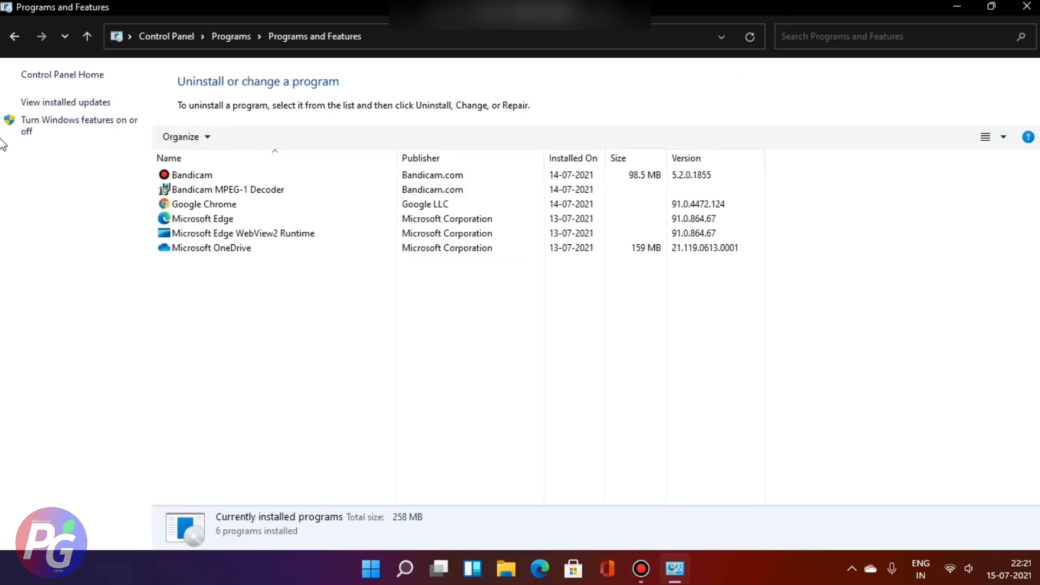
pyautogui.click(14, 42)
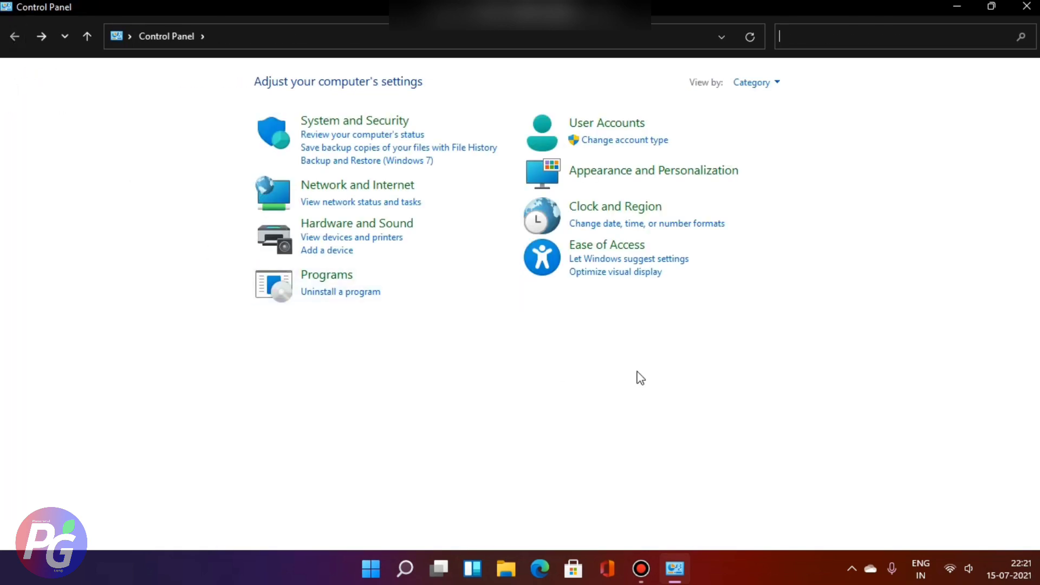
pyautogui.click(1026, 6)
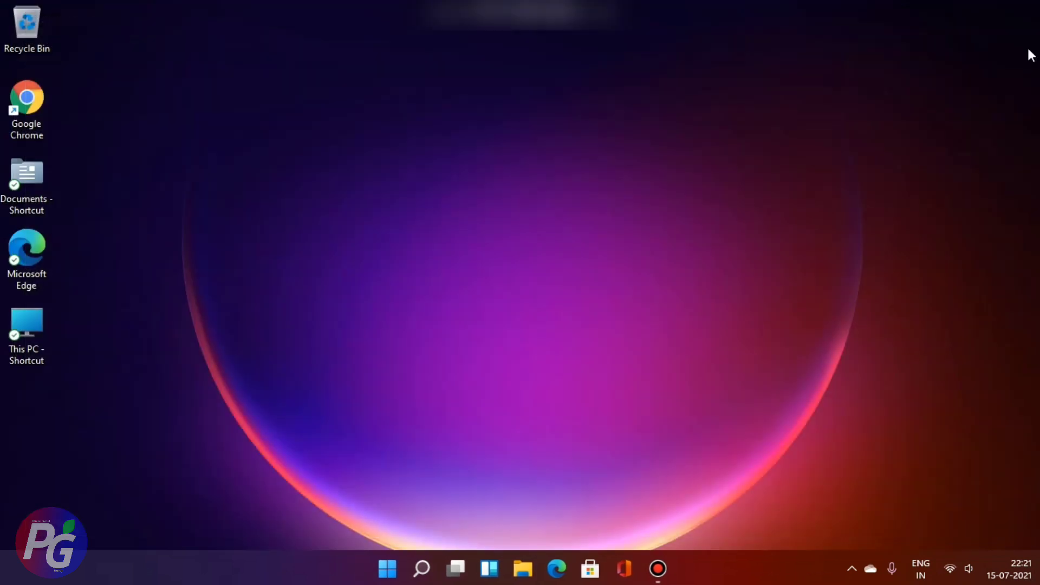
# - Bring up the desktop's context menu twice, dismissing it in between
pyautogui.rightClick(594, 180)
pyautogui.click(429, 133)
pyautogui.rightClick(432, 135)
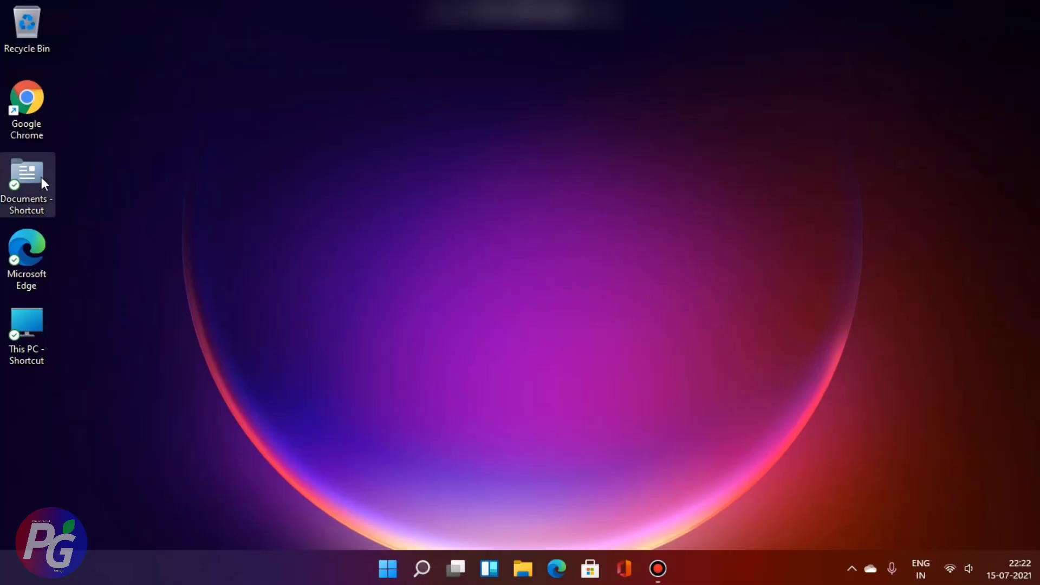
# - Open the Documents folder from its desktop shortcut and close the window
pyautogui.doubleClick(41, 177)
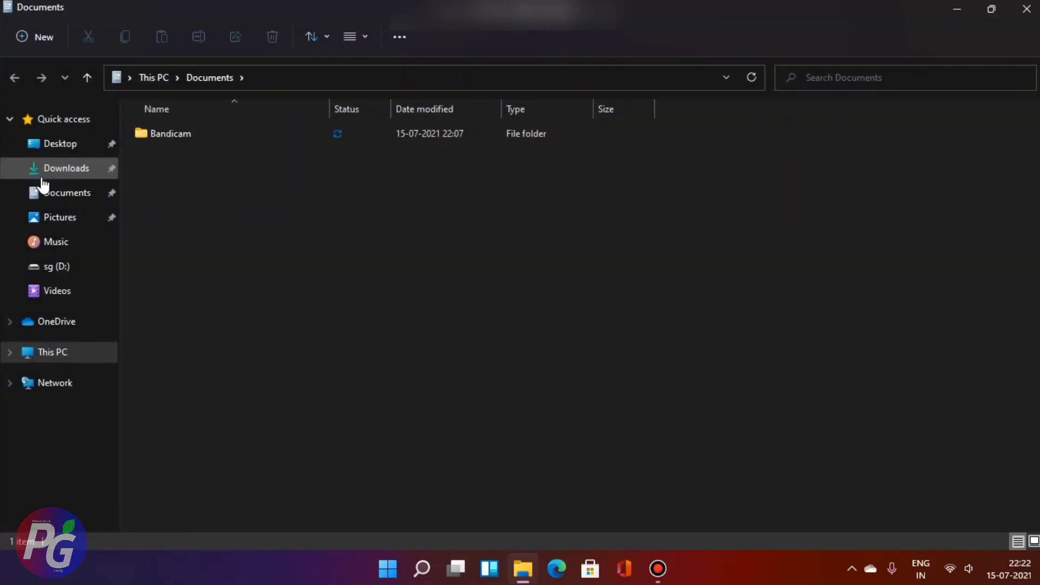
pyautogui.click(1026, 8)
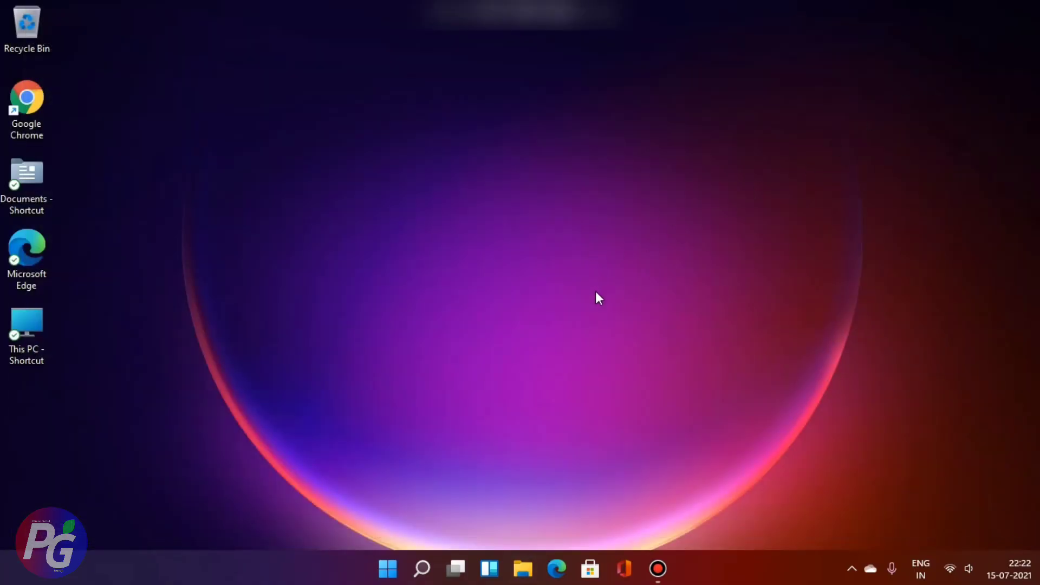